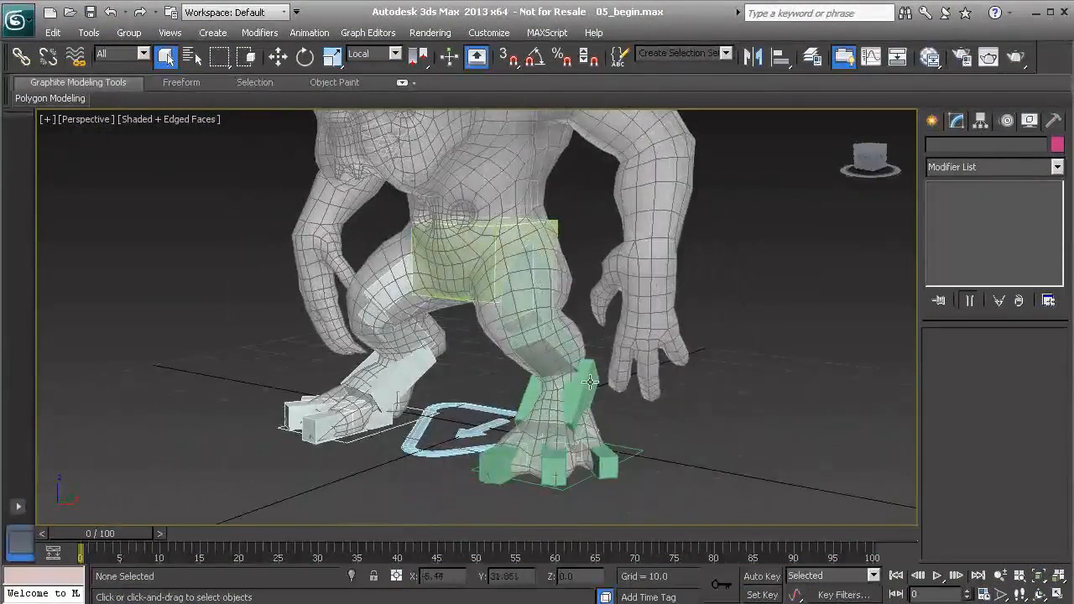
- Examine the names of the inner and outer bones of the left foot's first toe
alt+middle_drag(470, 407, 588, 419)
click(545, 427)
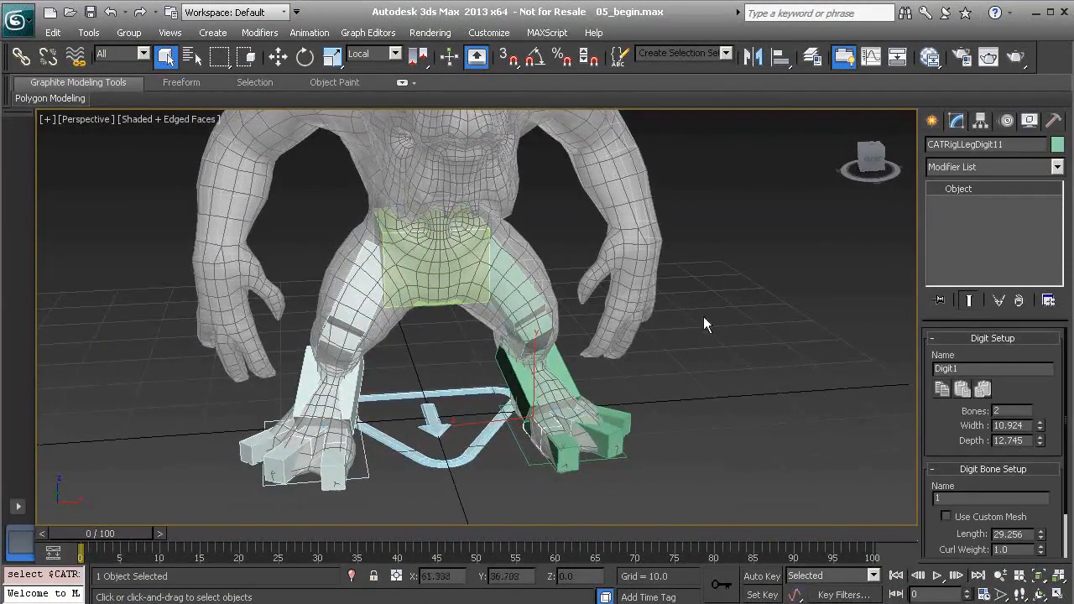
alt+middle_drag(529, 343, 566, 342)
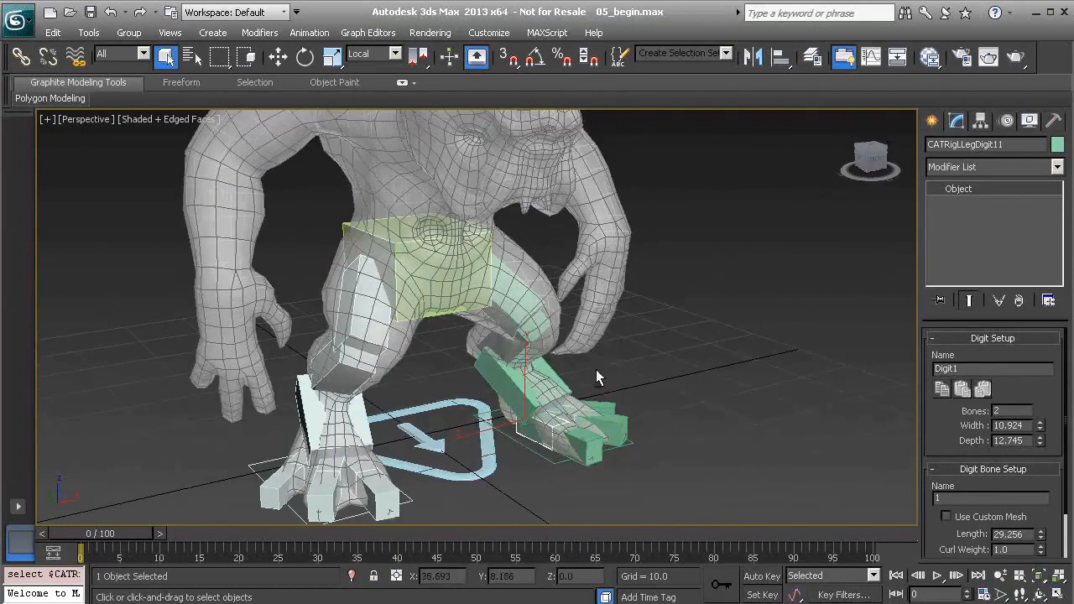
click(583, 453)
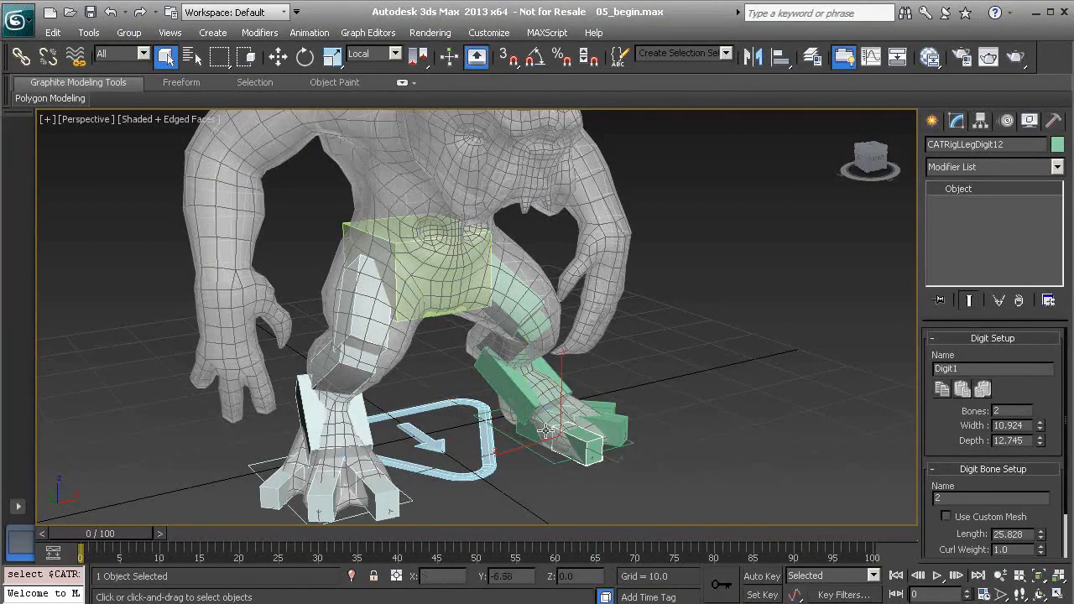
scroll(590, 426, up, 3)
alt+middle_drag(590, 427, 563, 420)
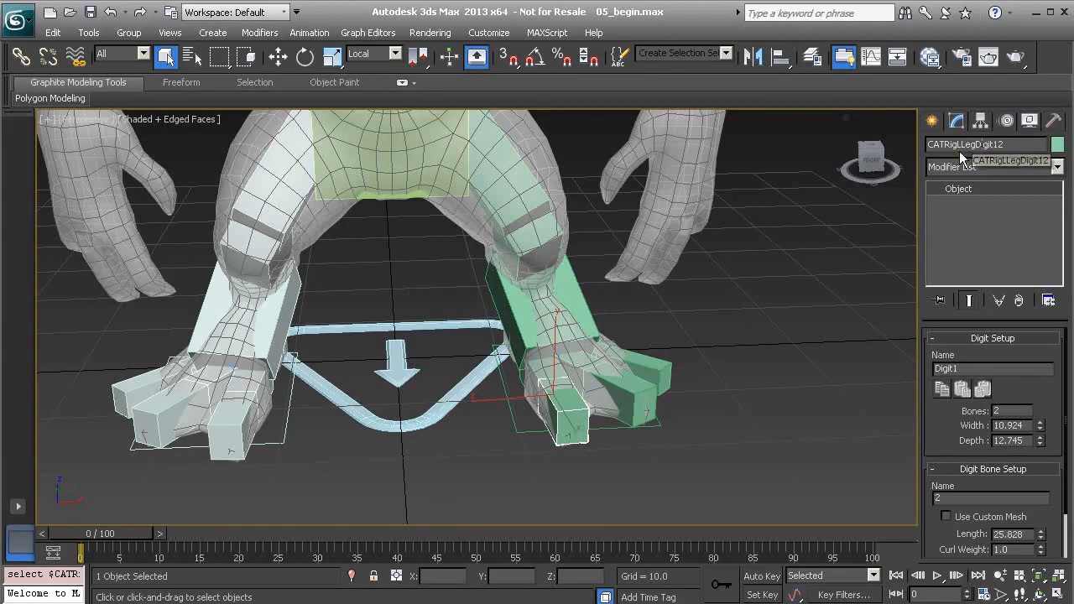
- Compare the parts of the first toe's bone name with the names of the rig node, left leg and digit
drag(958, 144, 924, 144)
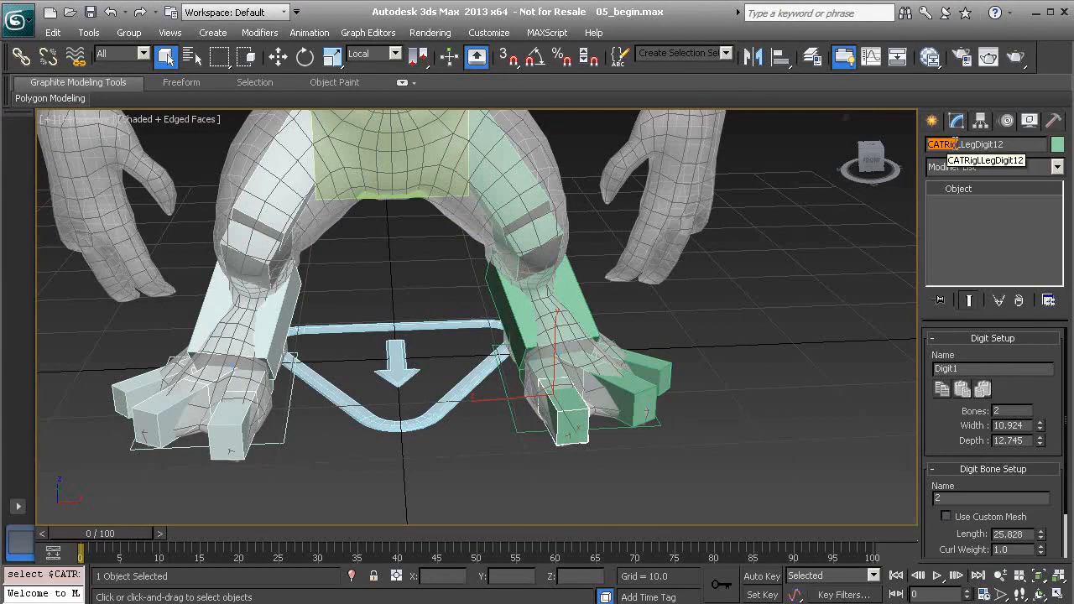
click(418, 403)
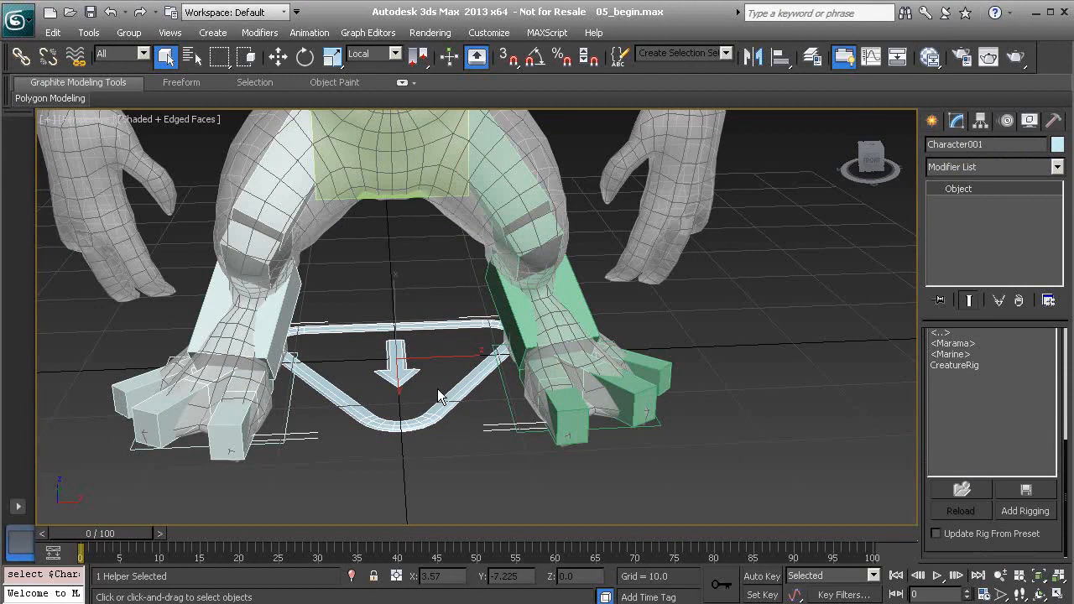
scroll(924, 390, up, 3)
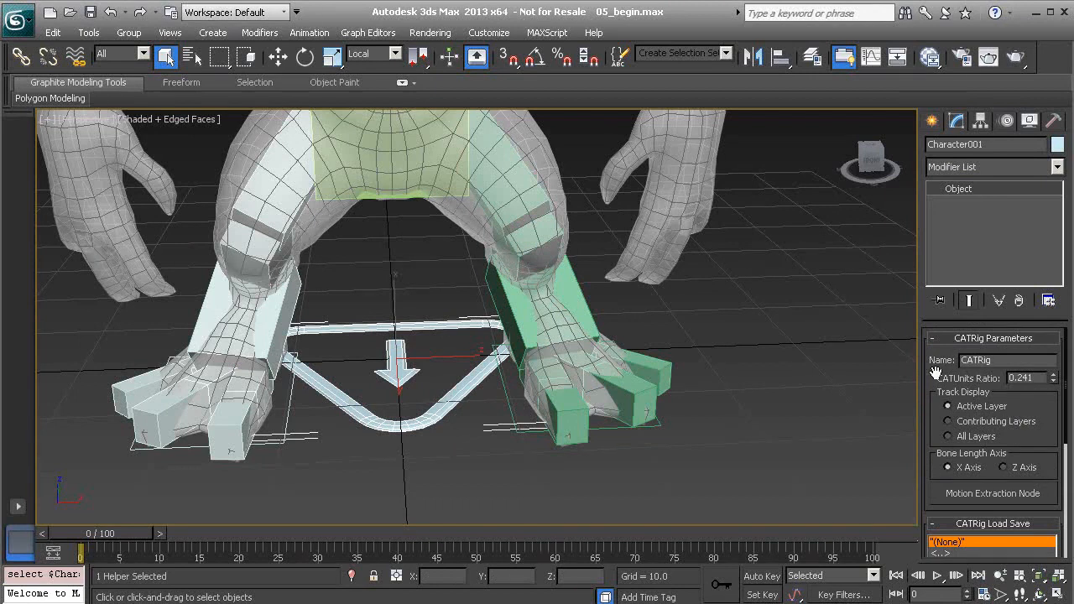
click(572, 415)
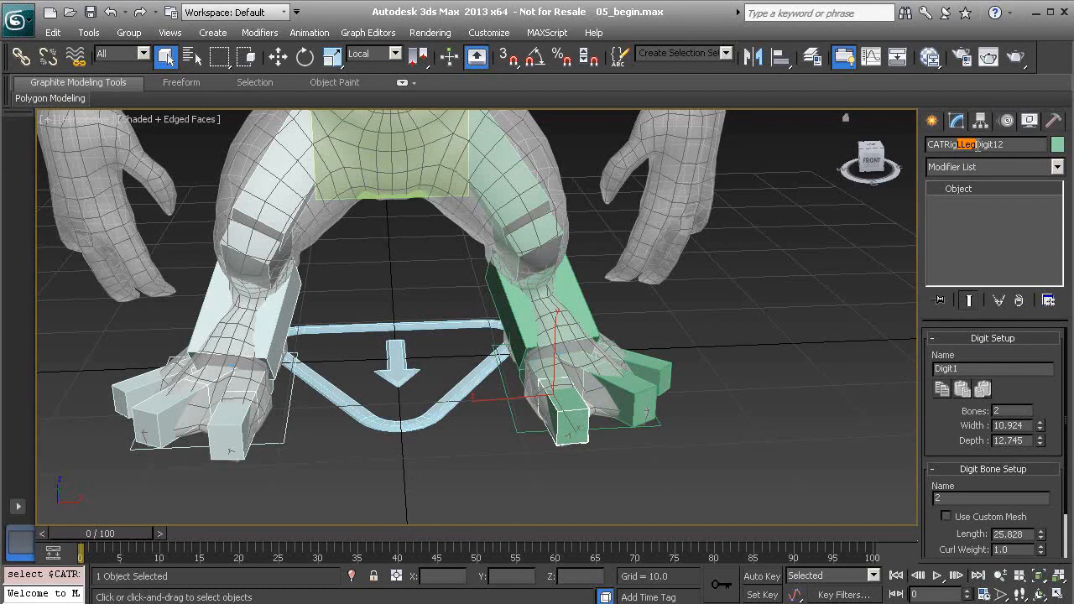
click(524, 235)
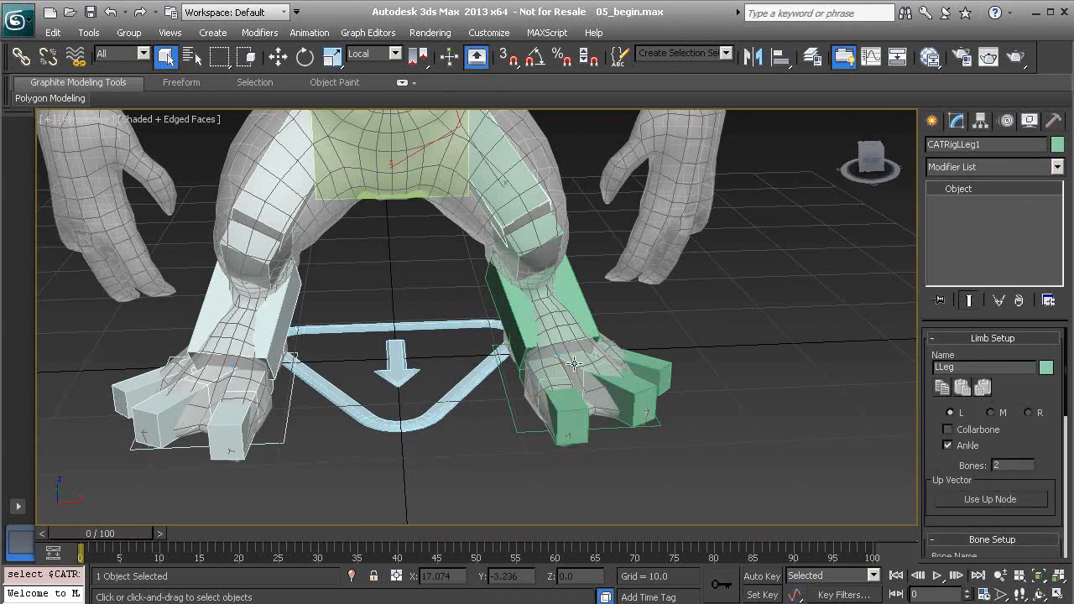
click(568, 398)
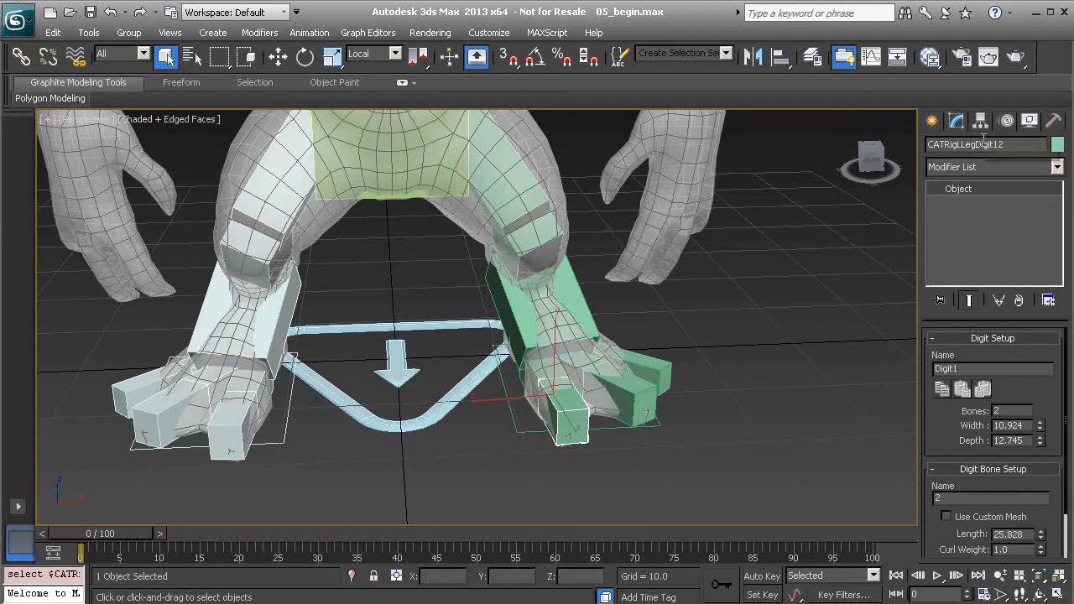
drag(975, 144, 990, 145)
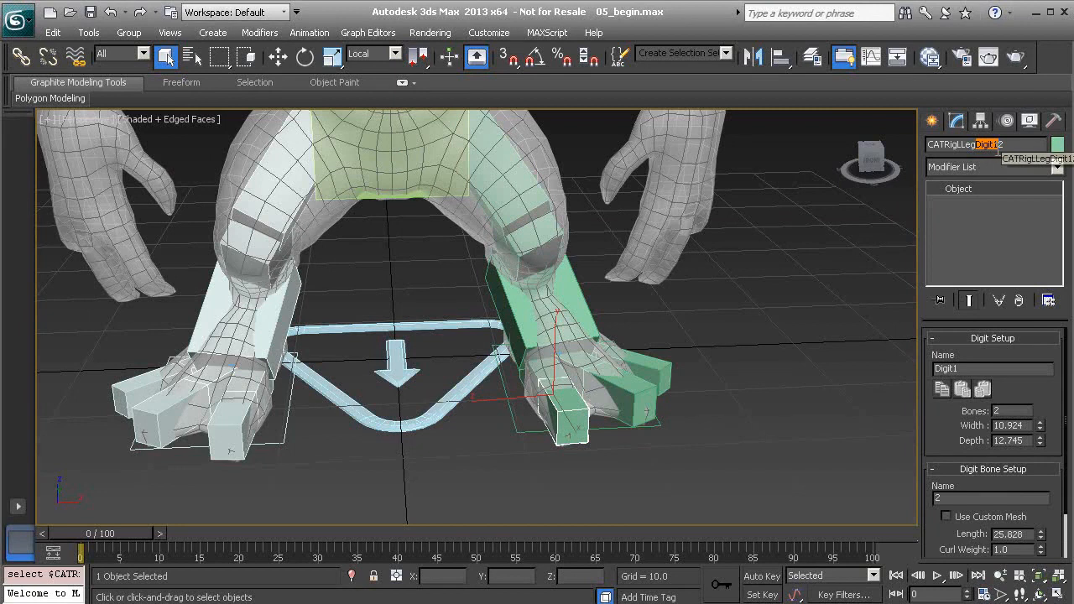
click(527, 369)
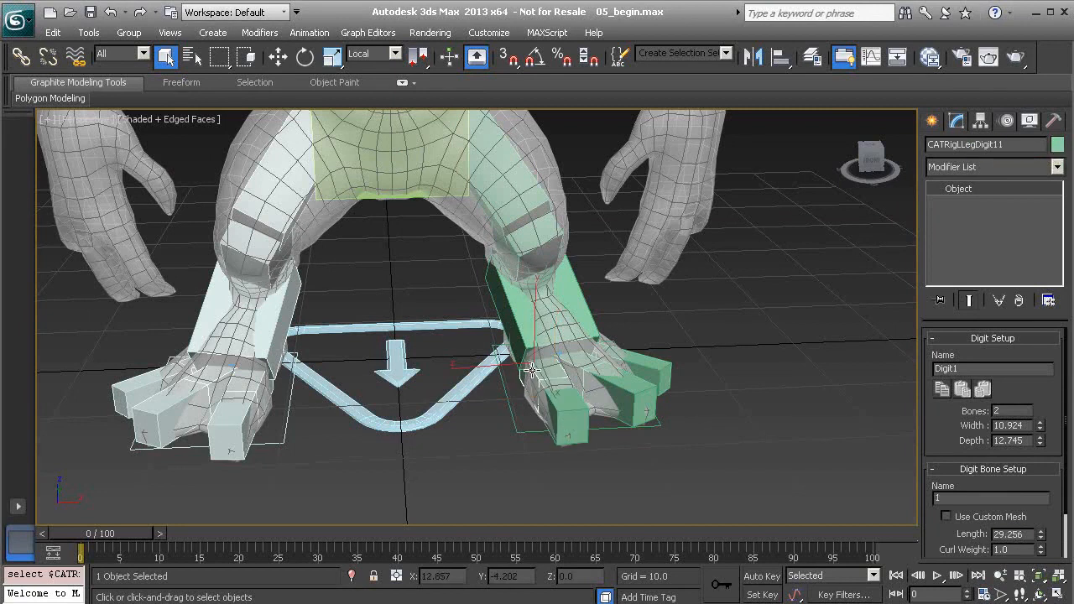
- Name the outer bone of the left foot's first toe ToeB
alt+middle_drag(581, 393, 667, 365)
click(533, 386)
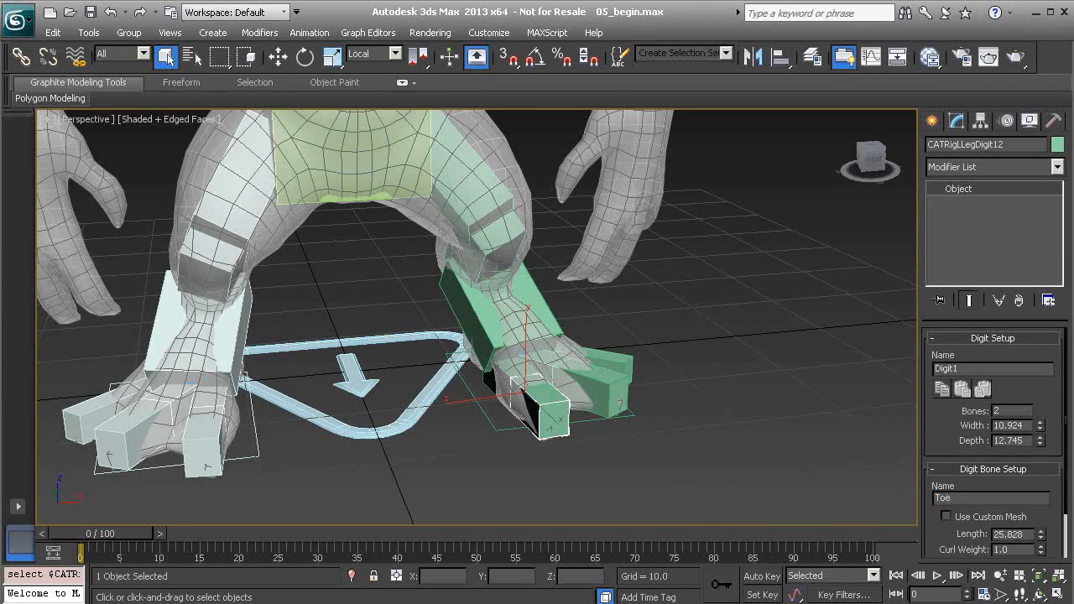
key(Return)
click(628, 460)
click(541, 411)
- Change the CAT rig's name to Creature_ on the triangular base node
alt+middle_drag(451, 270, 420, 455)
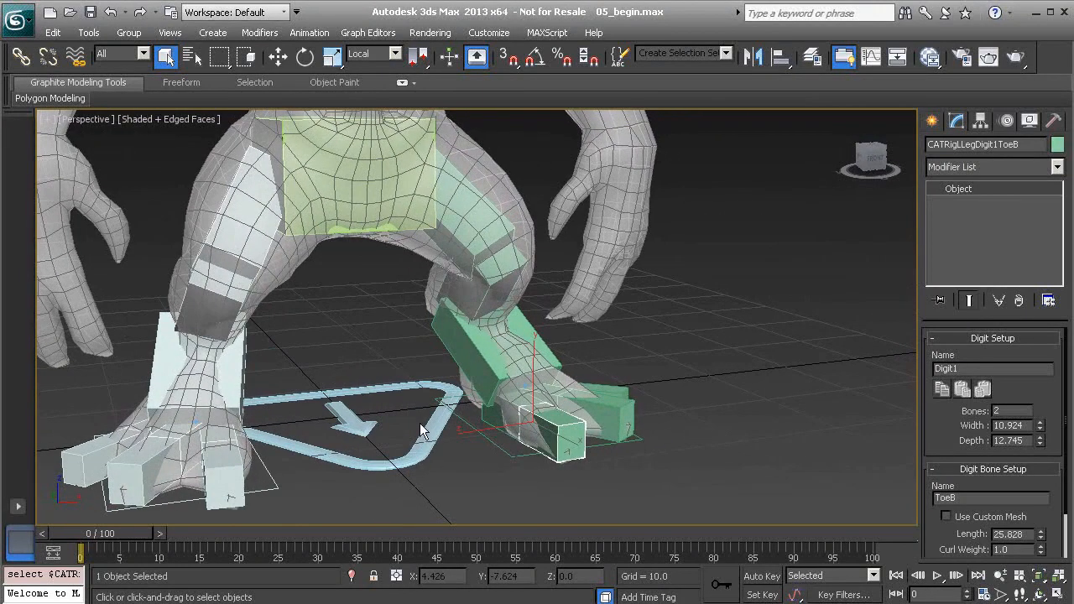
click(419, 453)
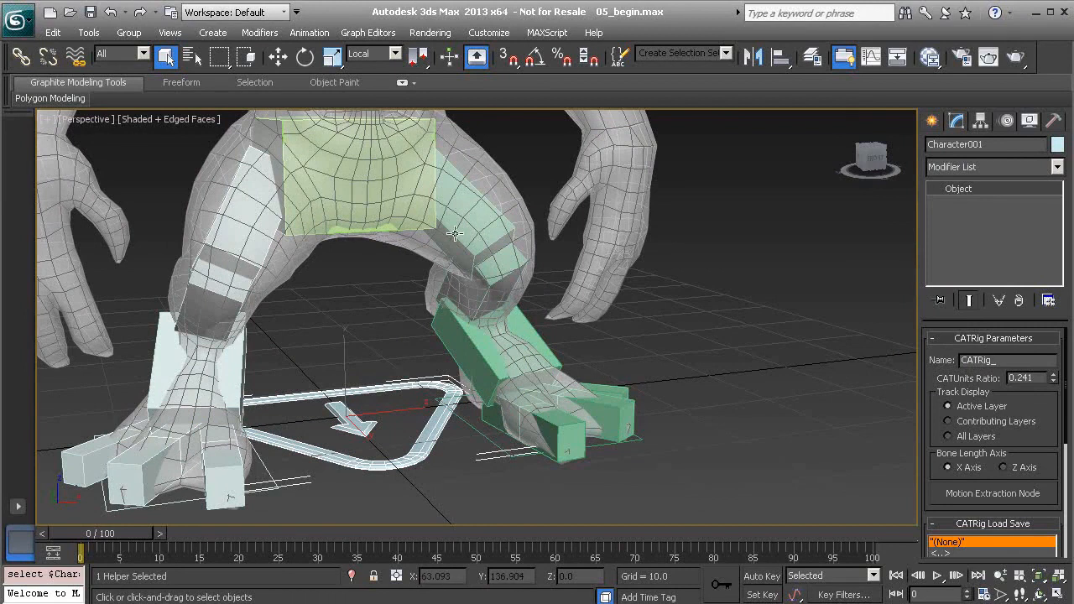
drag(995, 360, 959, 359)
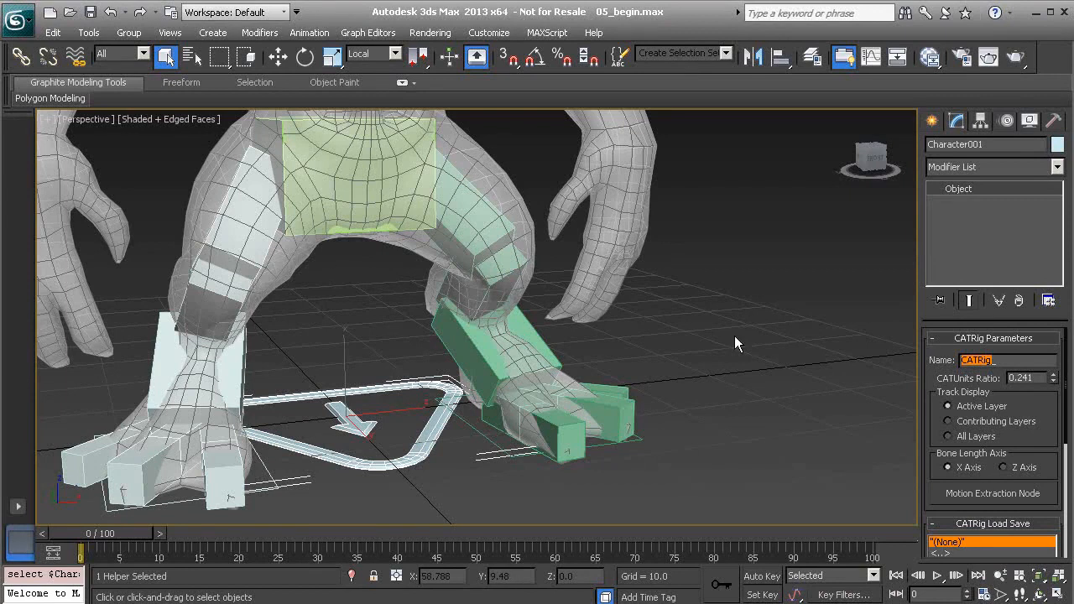
text(C)
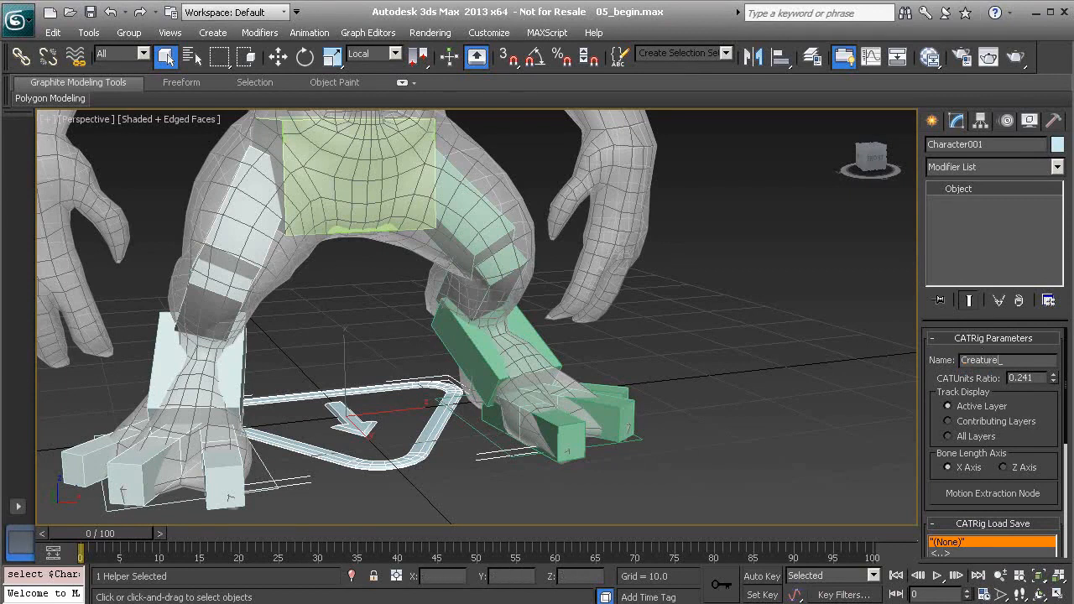
text(reature_)
key(Return)
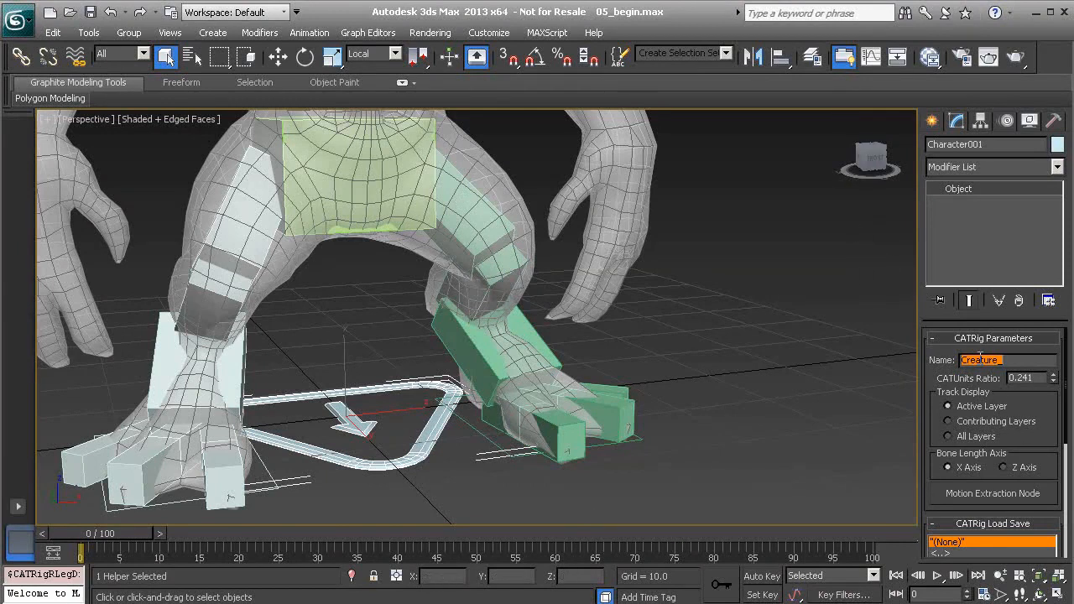
- Change the left leg's limb name to LLeg_ and check the first toe's bone name
click(464, 199)
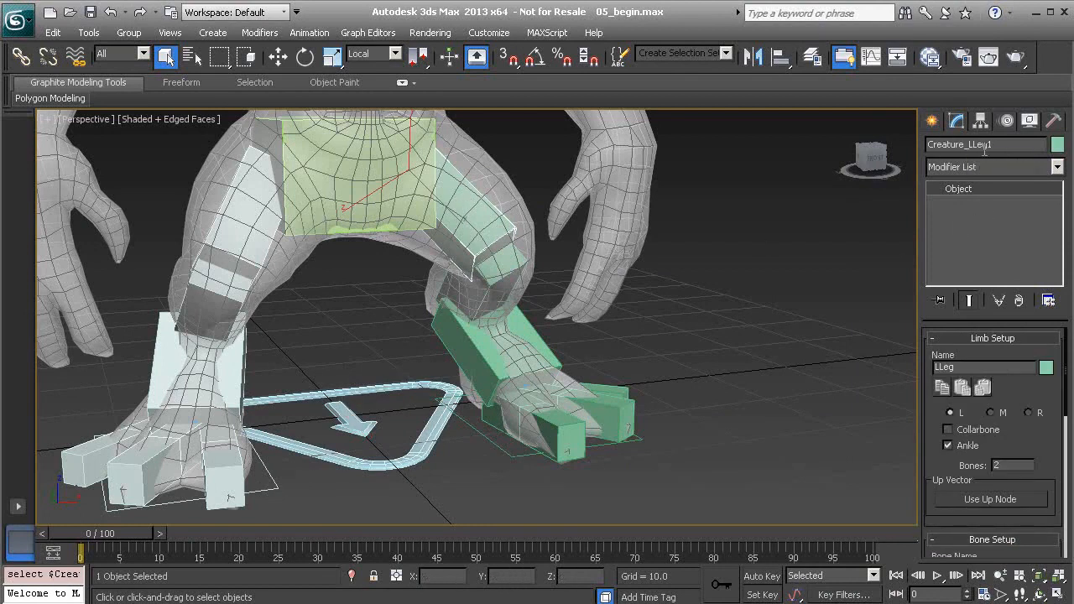
click(560, 431)
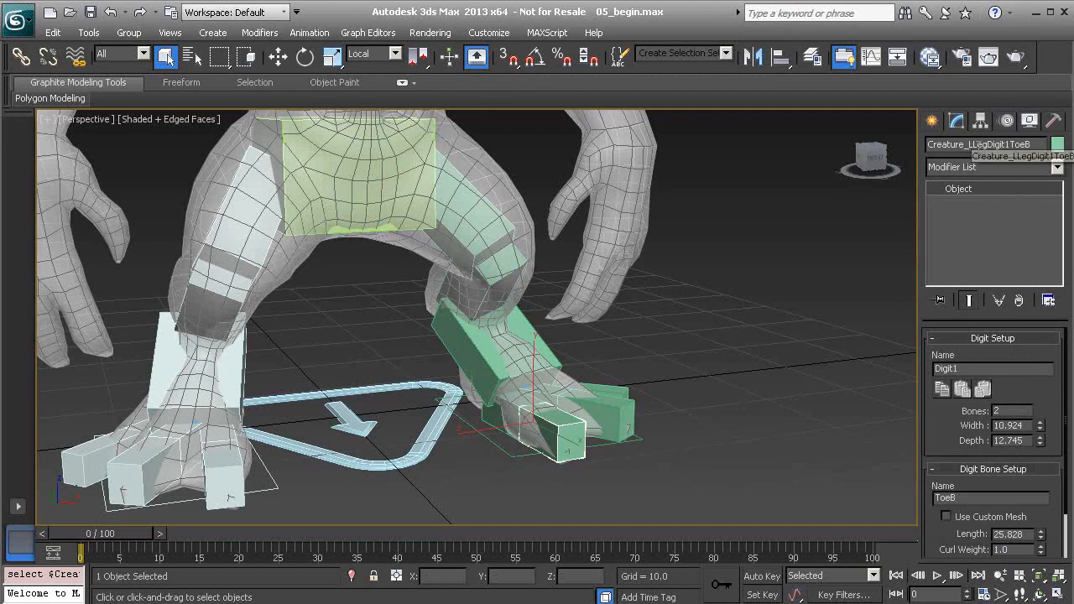
click(529, 219)
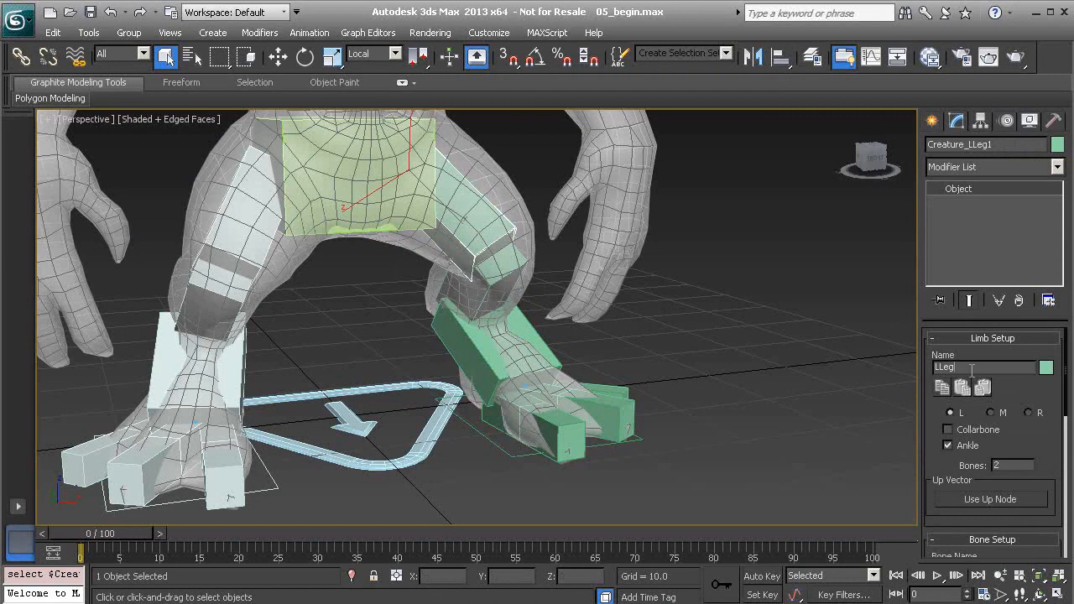
click(721, 381)
click(543, 434)
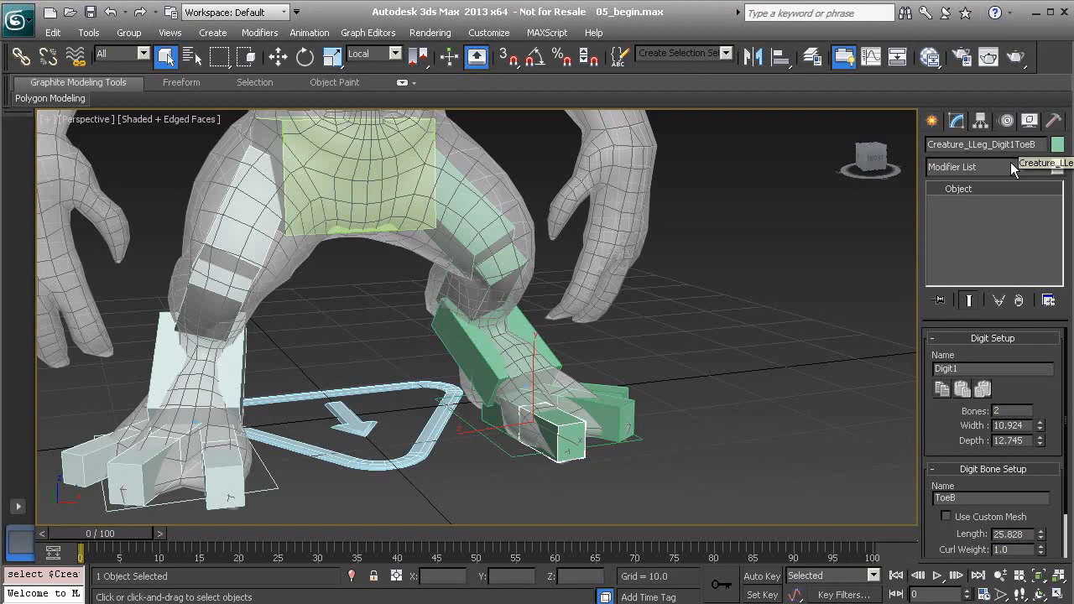
- Change the digit name of the left foot's first toe to Digit1_
click(510, 409)
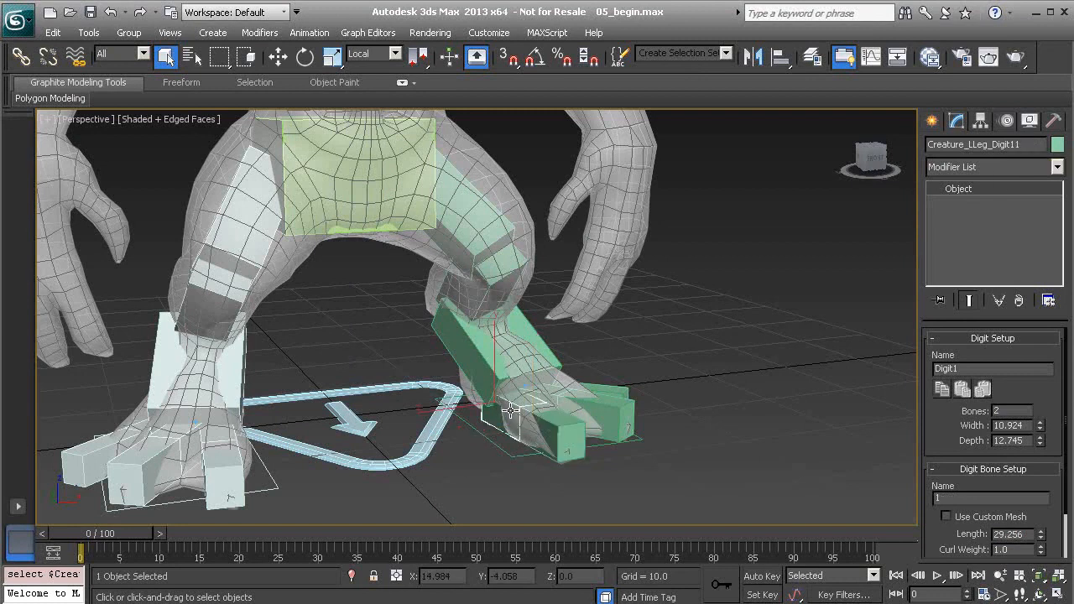
click(985, 367)
key(Return)
click(550, 430)
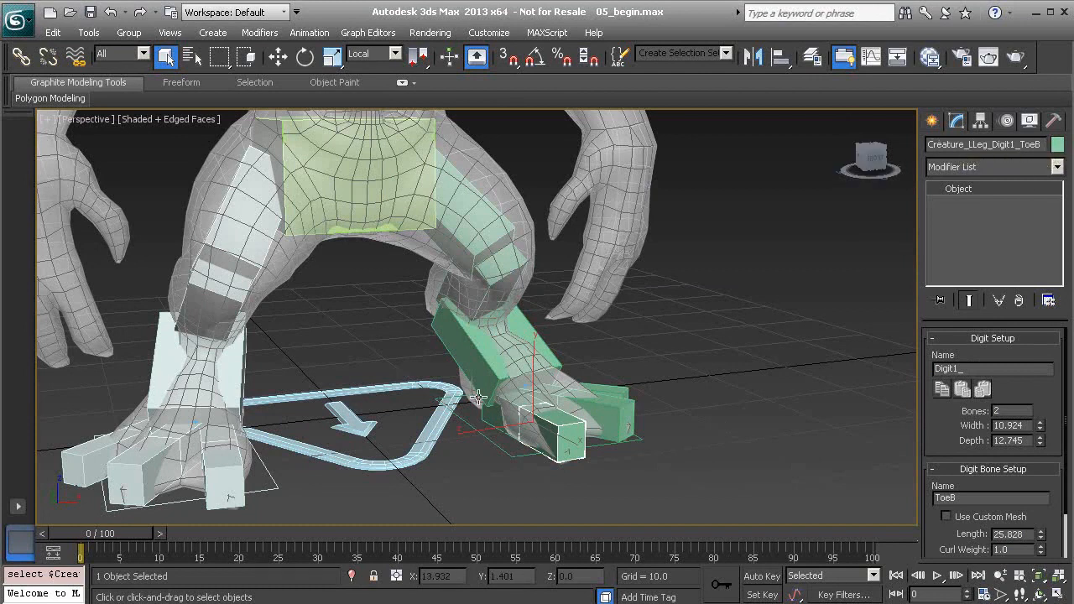
- Examine the bone names of the left foot's second toe, the ankle and the lower leg
click(590, 406)
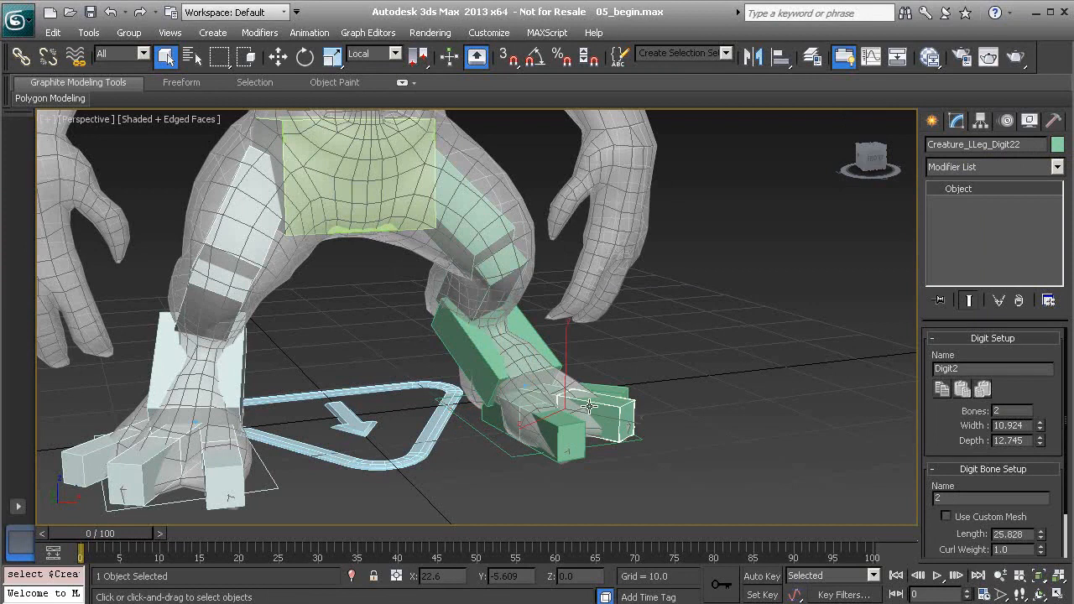
alt+middle_drag(624, 389, 603, 380)
scroll(586, 413, up, 4)
click(598, 421)
click(486, 329)
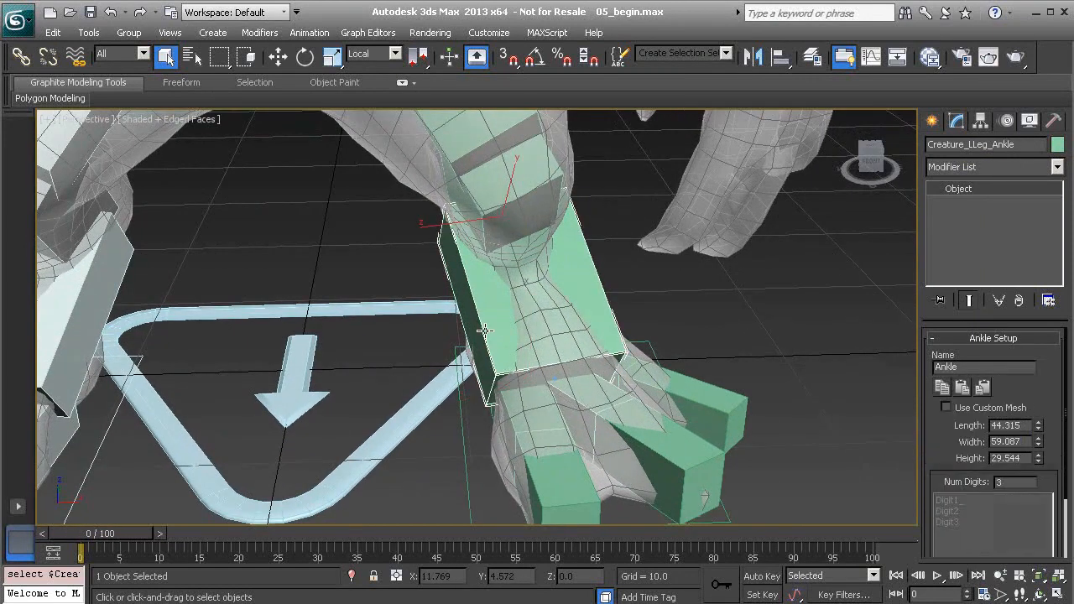
click(493, 161)
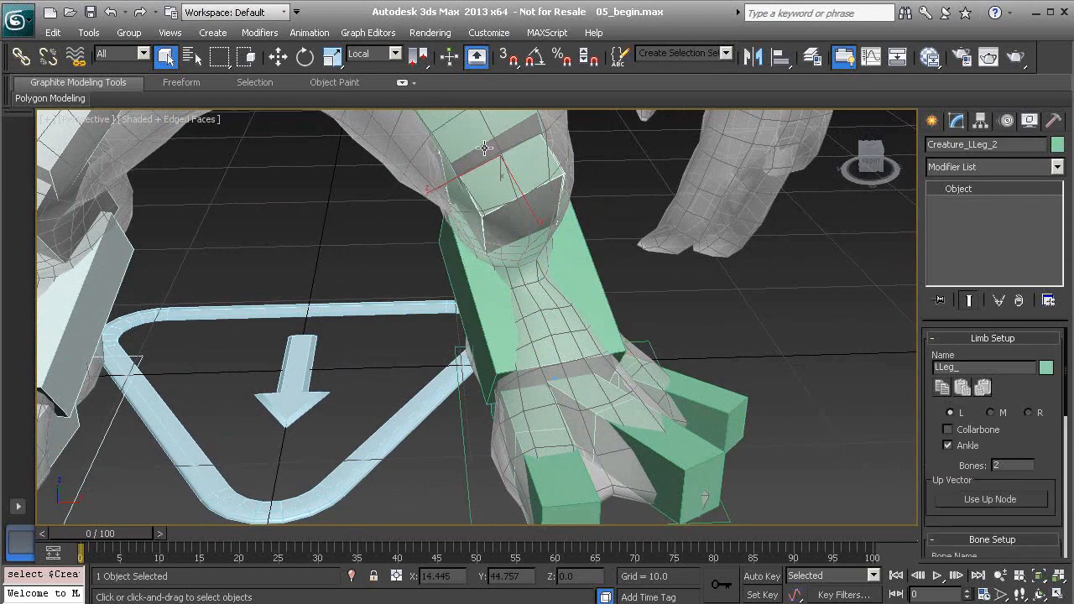
click(483, 167)
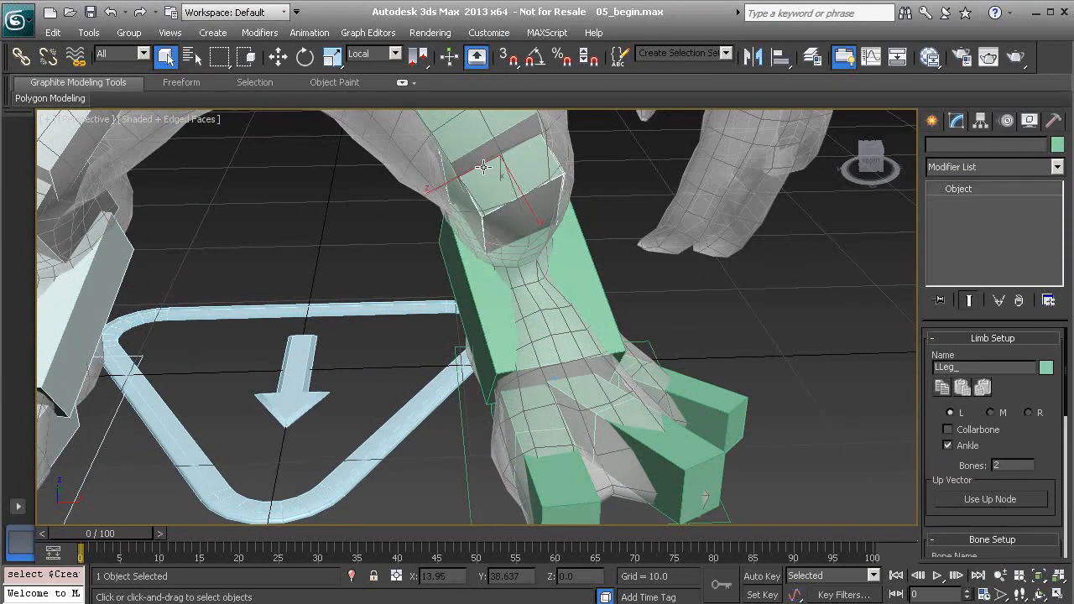
click(498, 290)
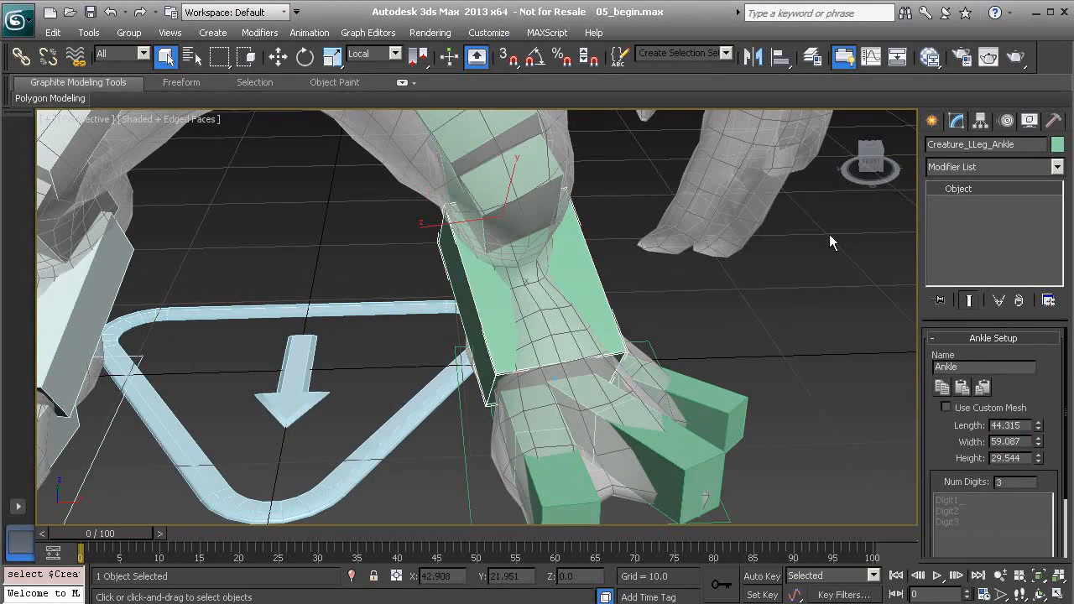
- Change the digit name of the left foot's middle toe to Digit2_
click(592, 407)
click(637, 443)
click(595, 398)
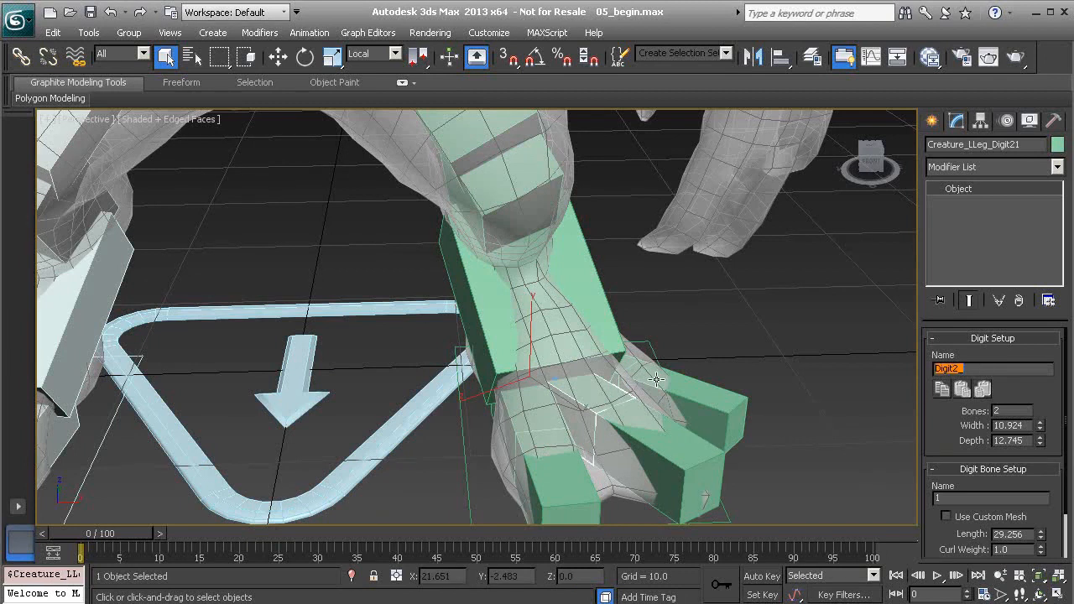
- Change the digit name of the left foot's third toe to Digit3_ and check the toe, ankle and leg names
click(616, 365)
click(617, 365)
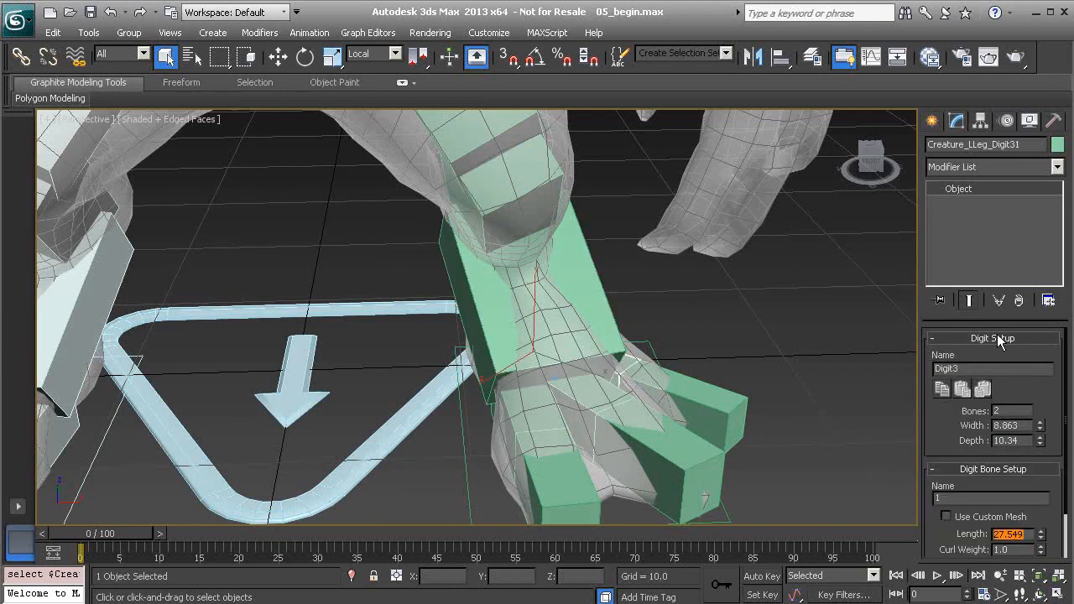
key(Return)
click(631, 366)
click(680, 382)
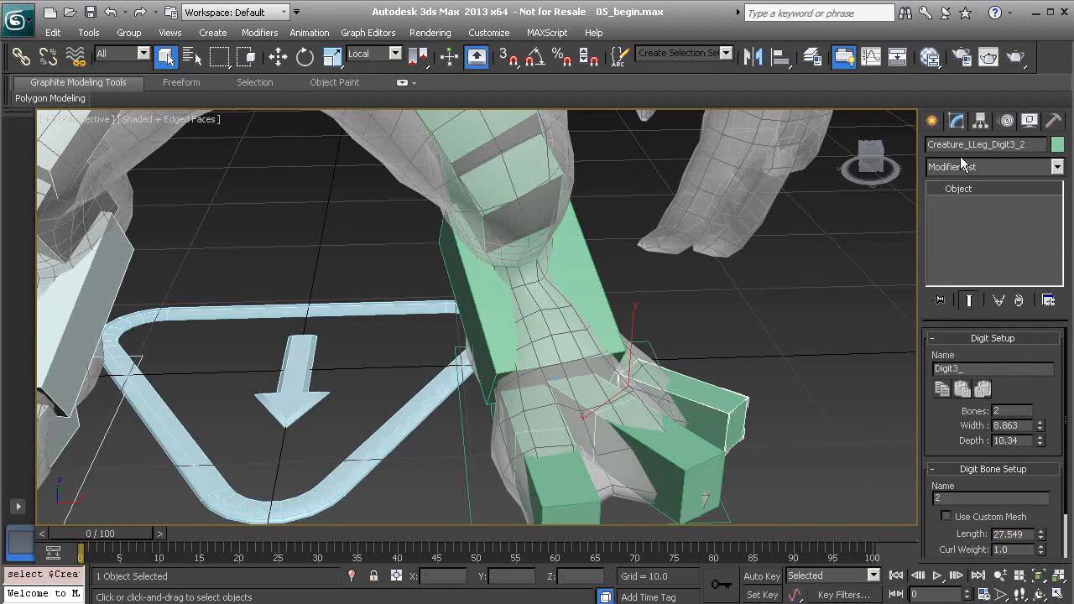
click(557, 292)
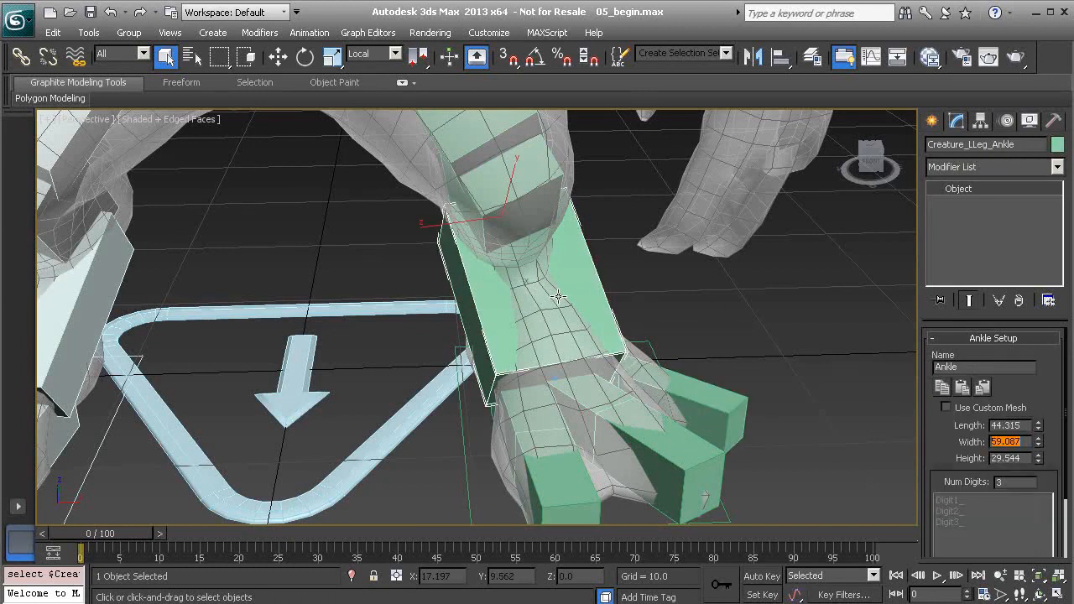
click(498, 176)
- Select the creature's CATParent and compare its object name with the rig name in the CATRig parameters
alt+middle_drag(498, 176, 529, 237)
scroll(528, 237, down, 3)
alt+middle_drag(536, 307, 449, 361)
click(439, 435)
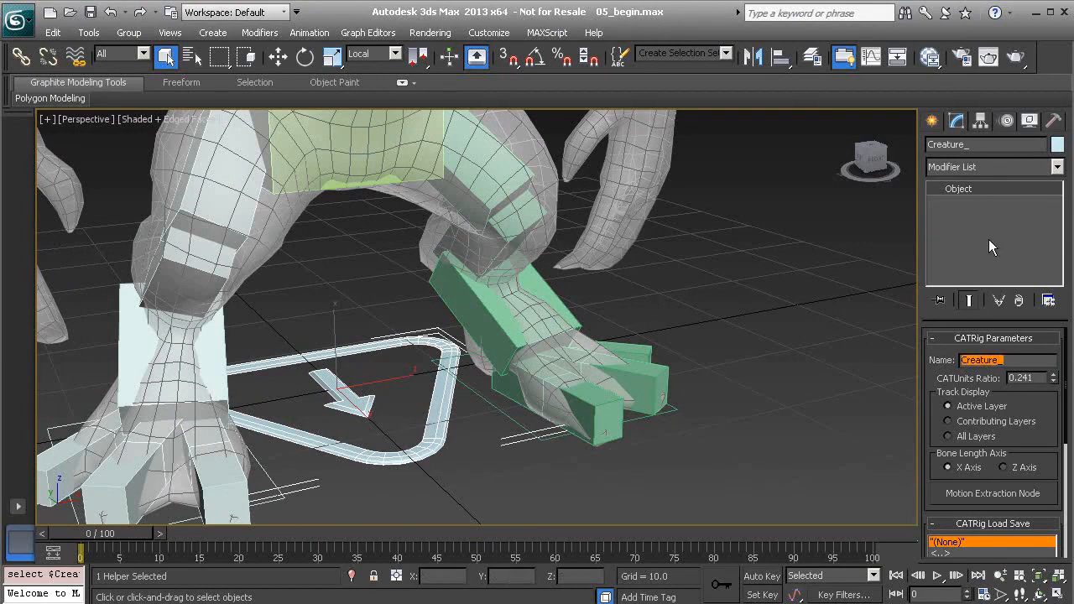
click(970, 144)
drag(933, 374, 930, 412)
click(969, 145)
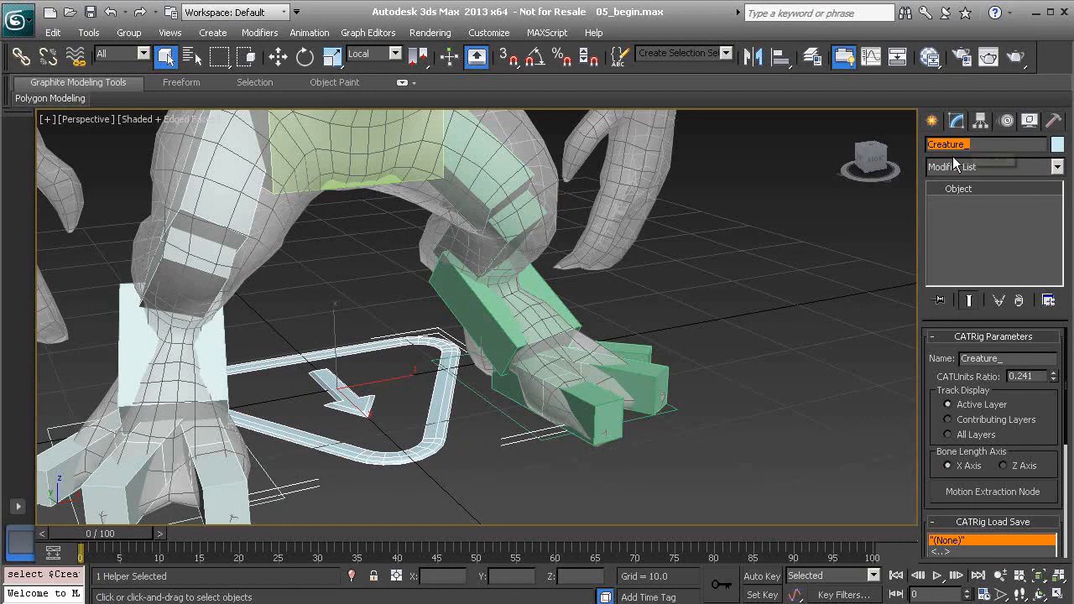
drag(930, 408, 930, 431)
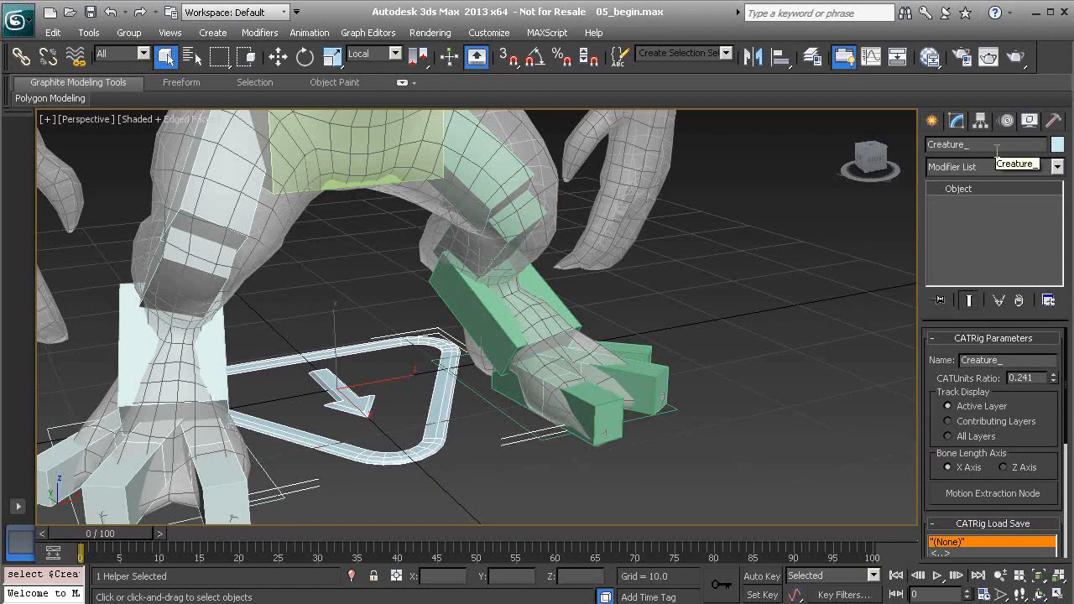
double_click(992, 361)
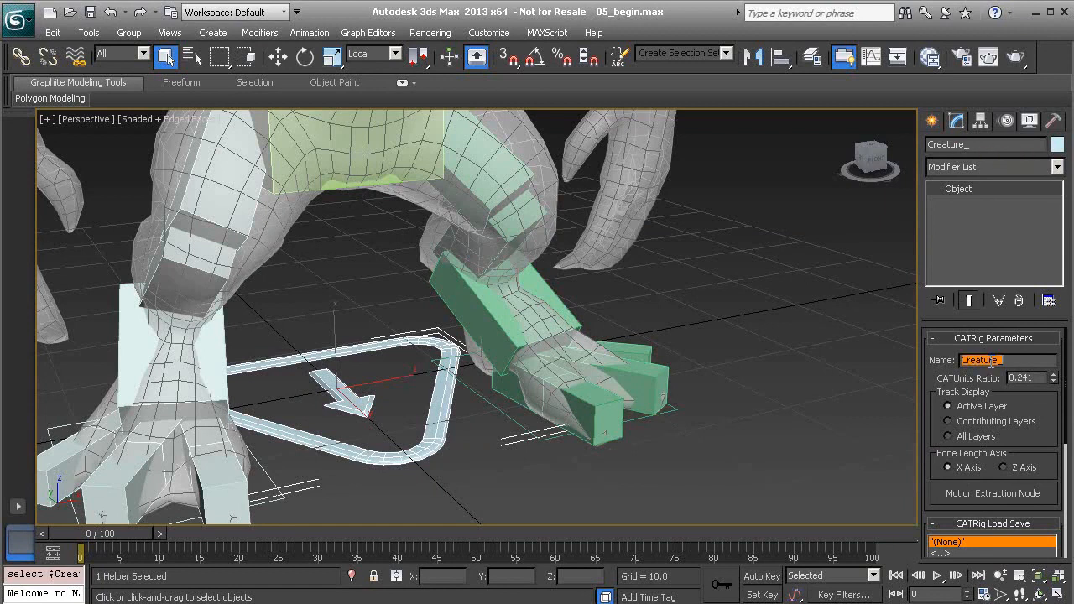
double_click(961, 142)
click(682, 313)
- Create a CATParent with the Ape preset on the grid beside the creature's left foot
middle_drag(547, 266, 599, 307)
scroll(599, 308, down, 2)
click(928, 121)
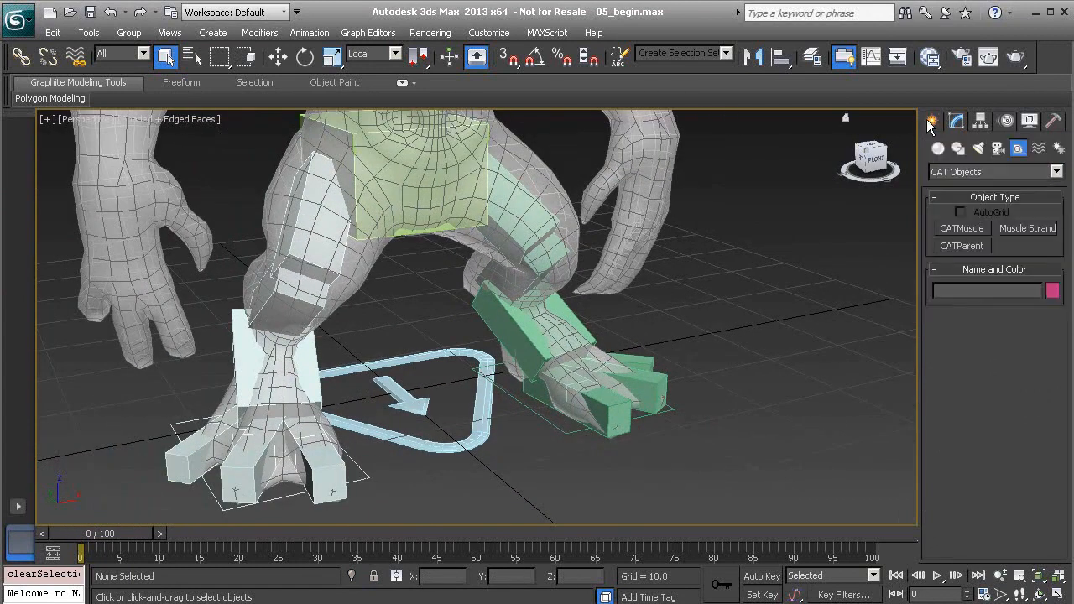
click(963, 246)
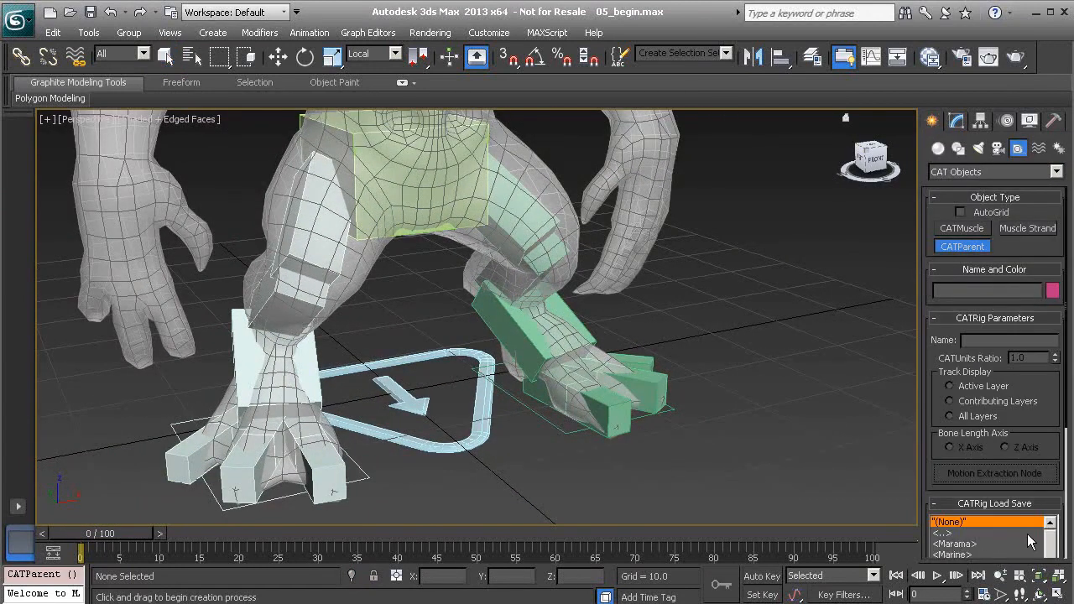
scroll(931, 496, down, 4)
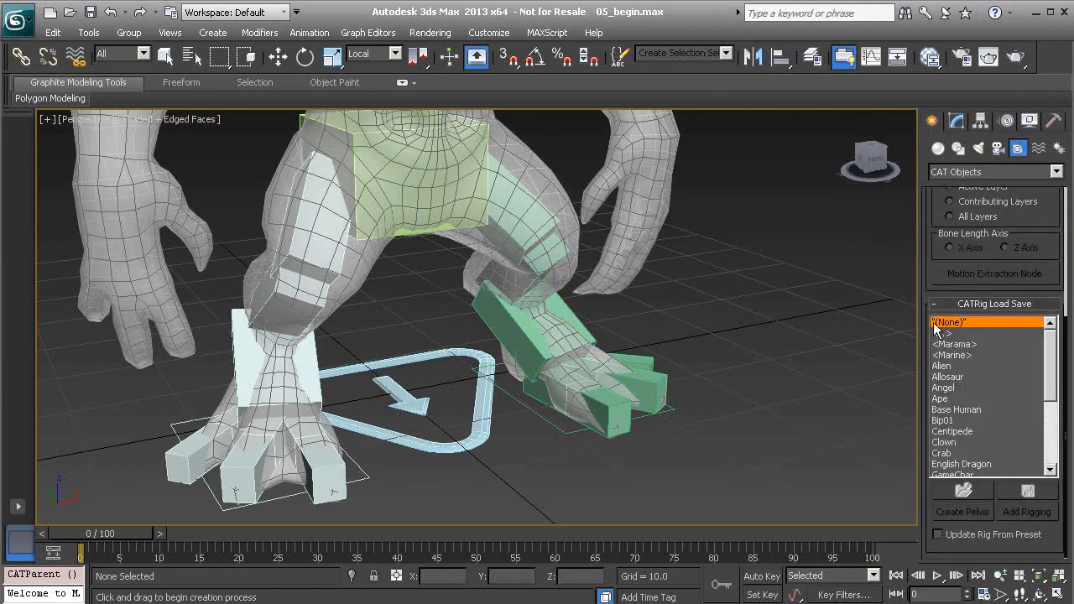
click(942, 409)
drag(764, 376, 811, 394)
right_click(810, 393)
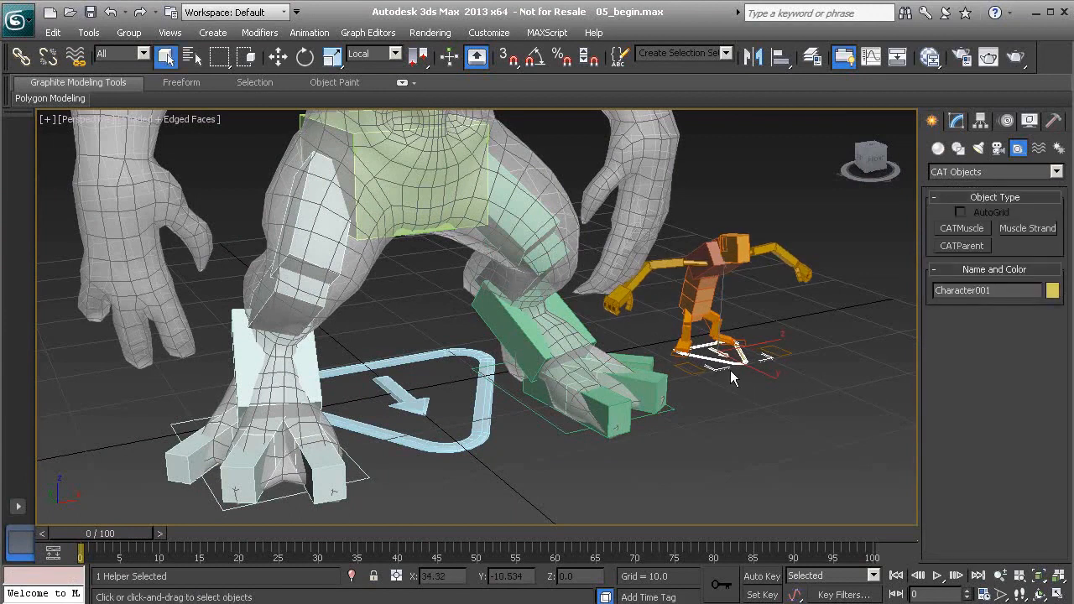
- Check the object name of the Ape rig's CATParent and delete the rig
click(761, 363)
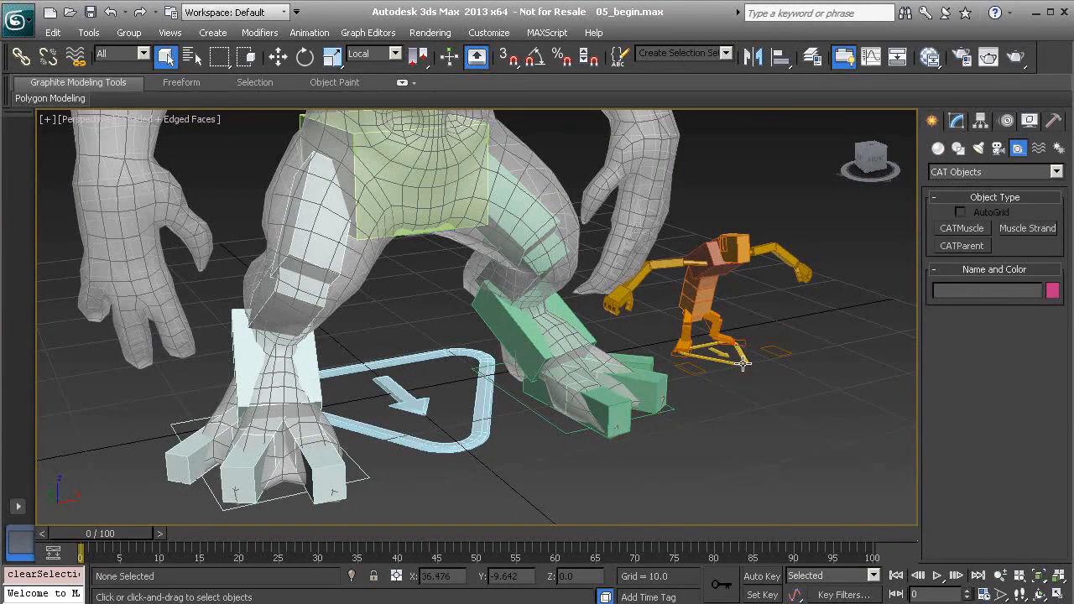
click(743, 363)
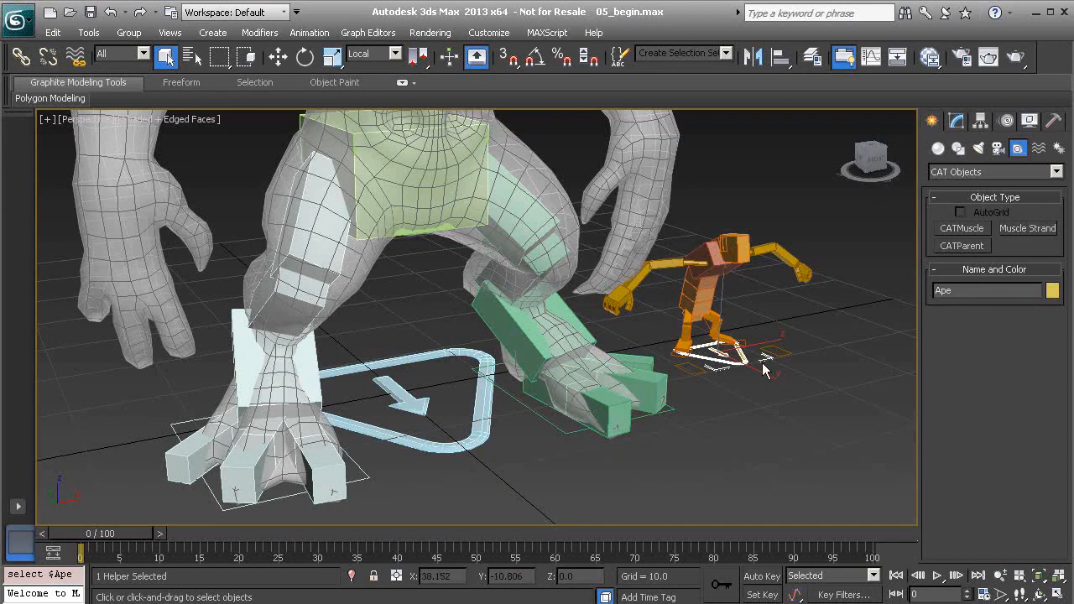
right_click(799, 335)
click(771, 311)
click(742, 363)
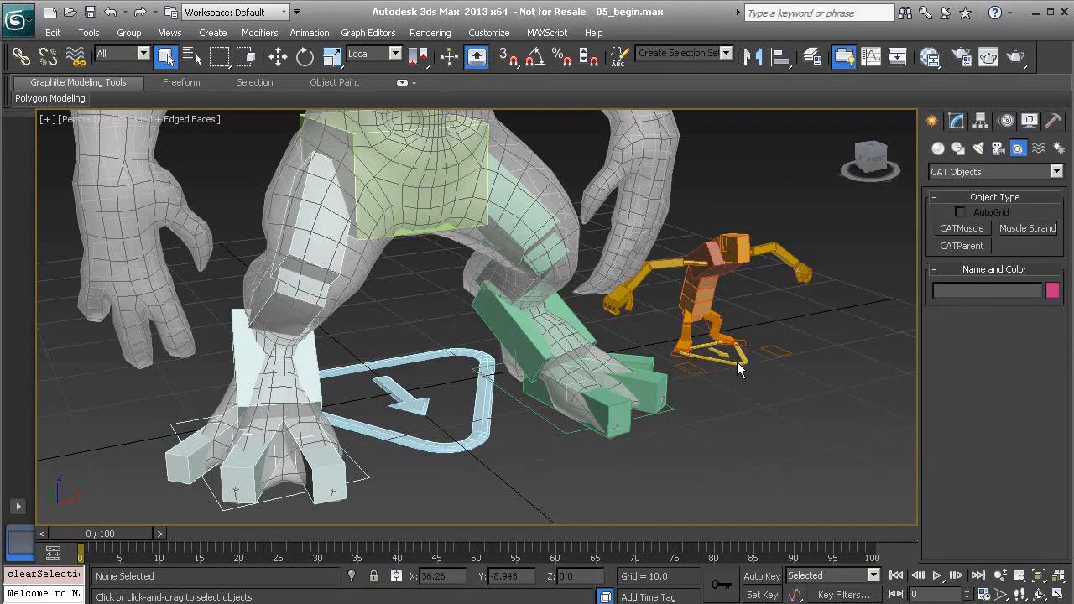
click(742, 361)
key(Delete)
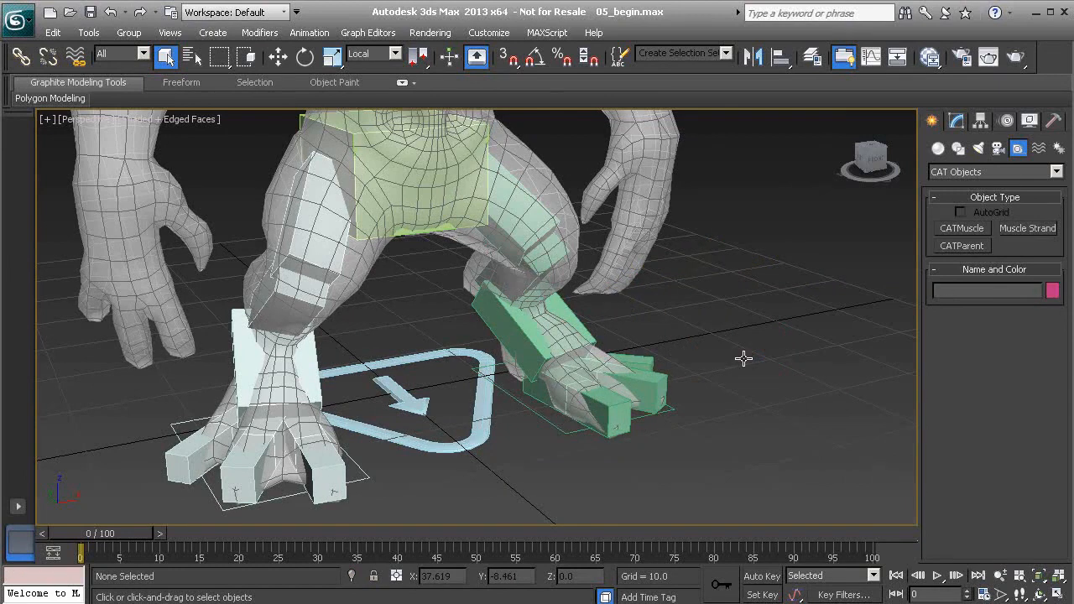
- Create an empty CATParent with the preset set to None on the grid beside the creature's left foot
click(956, 122)
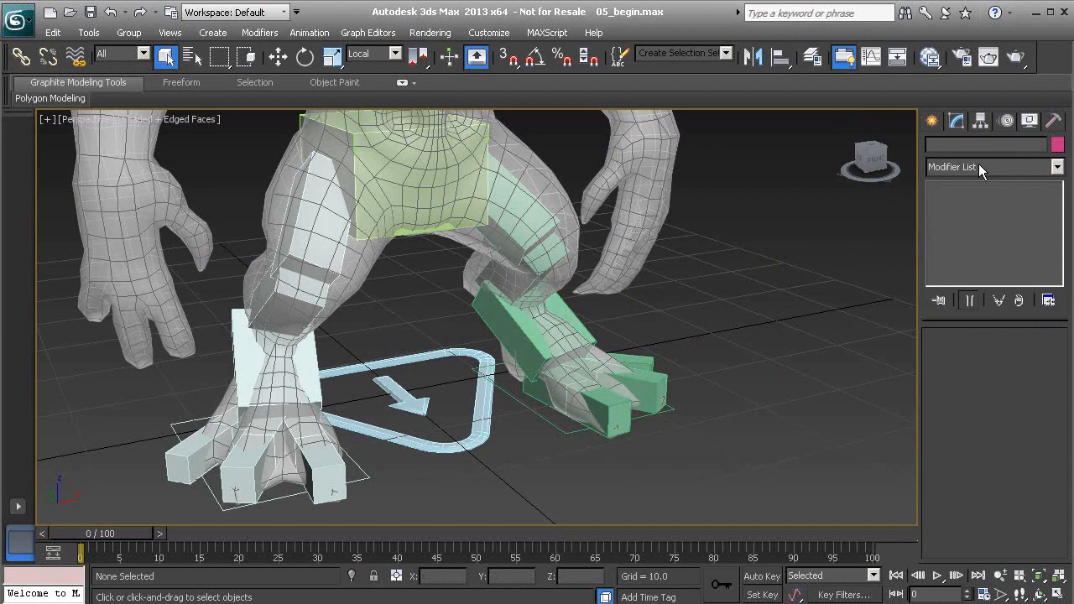
click(936, 123)
click(965, 246)
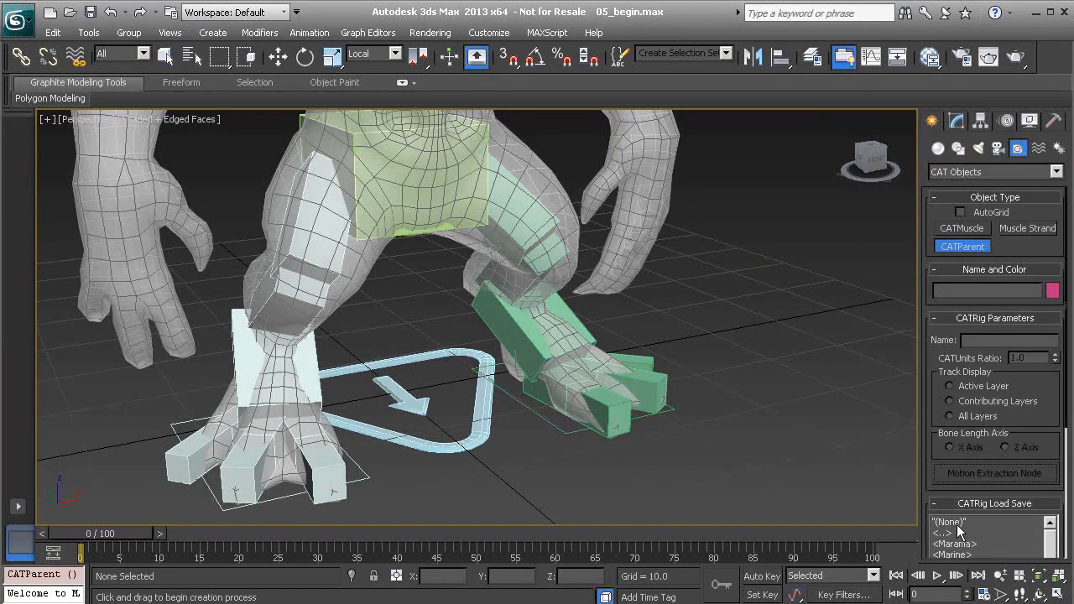
click(959, 523)
drag(720, 359, 859, 450)
right_click(818, 432)
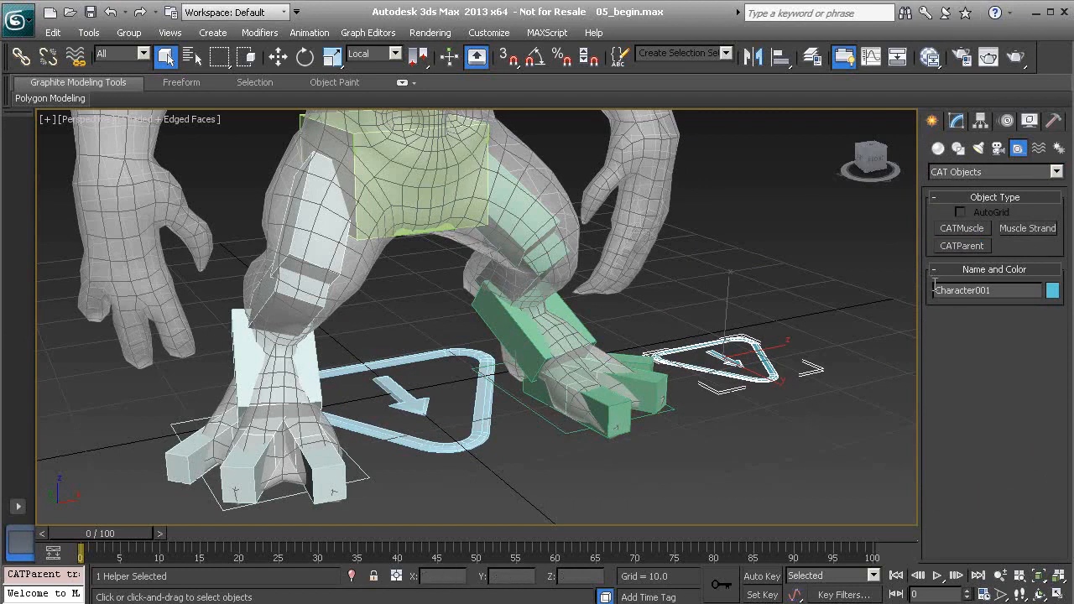
- Set the rig name of the empty CATParent to Hello in its CATRig parameters
click(808, 407)
click(769, 379)
click(960, 122)
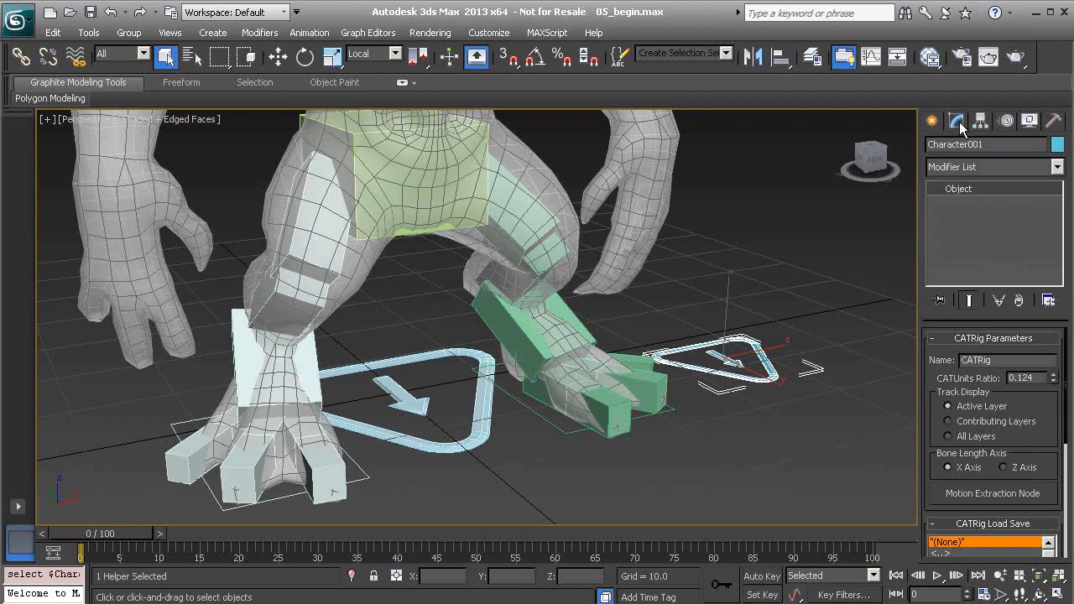
double_click(993, 359)
text(Hello)
key(Return)
- Reselect the empty CATParent to check its object name, and delete it
click(775, 334)
click(758, 356)
click(777, 402)
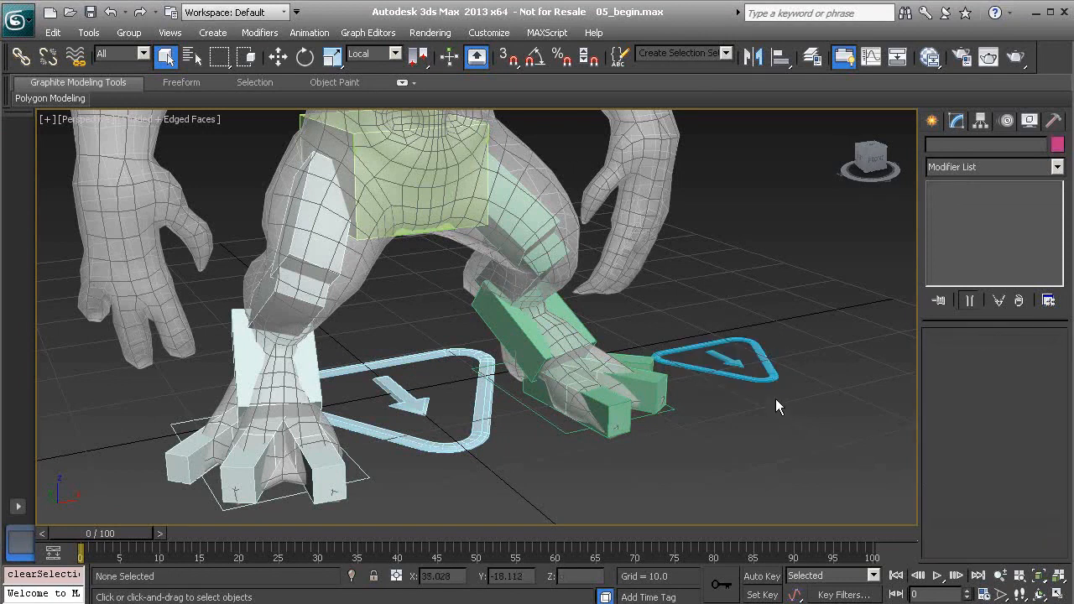
click(767, 379)
key(Delete)
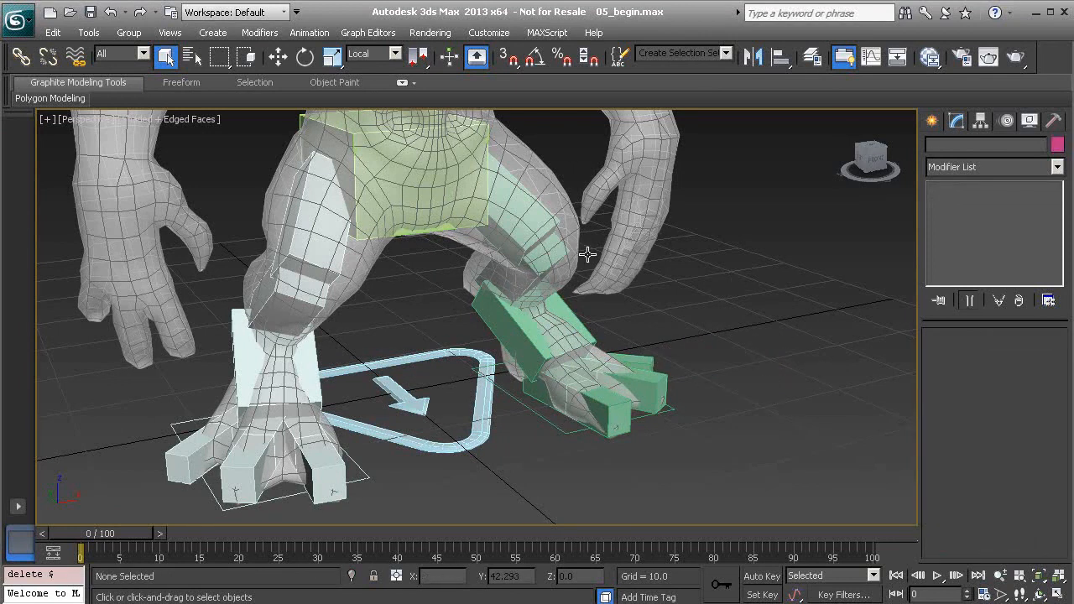
- Examine the names of the creature's CATParent and pelvis hub, and view the whole creature from several angles
click(471, 446)
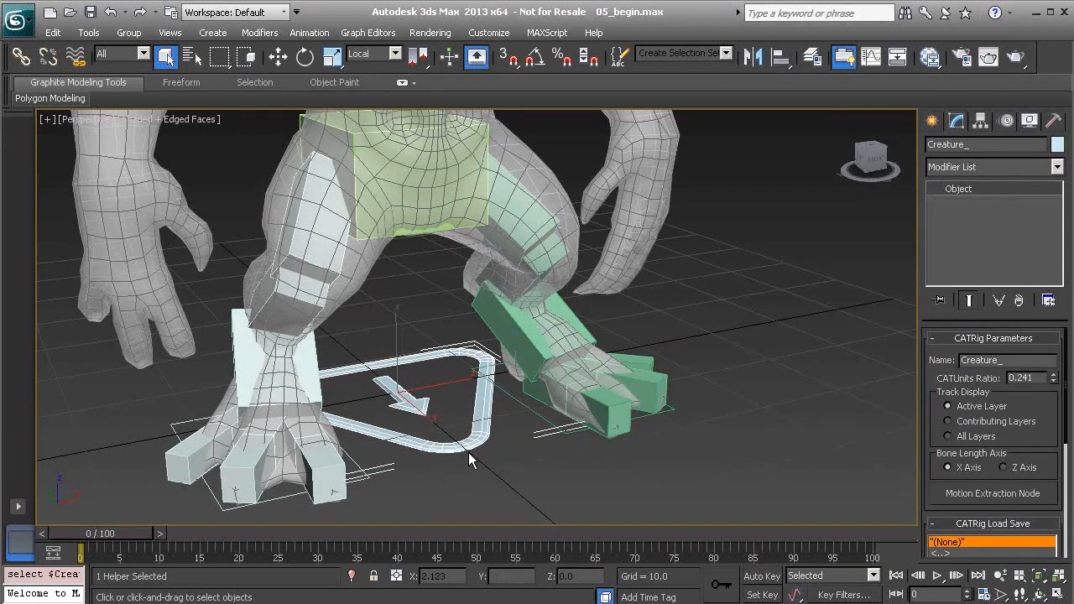
scroll(536, 279, down, 5)
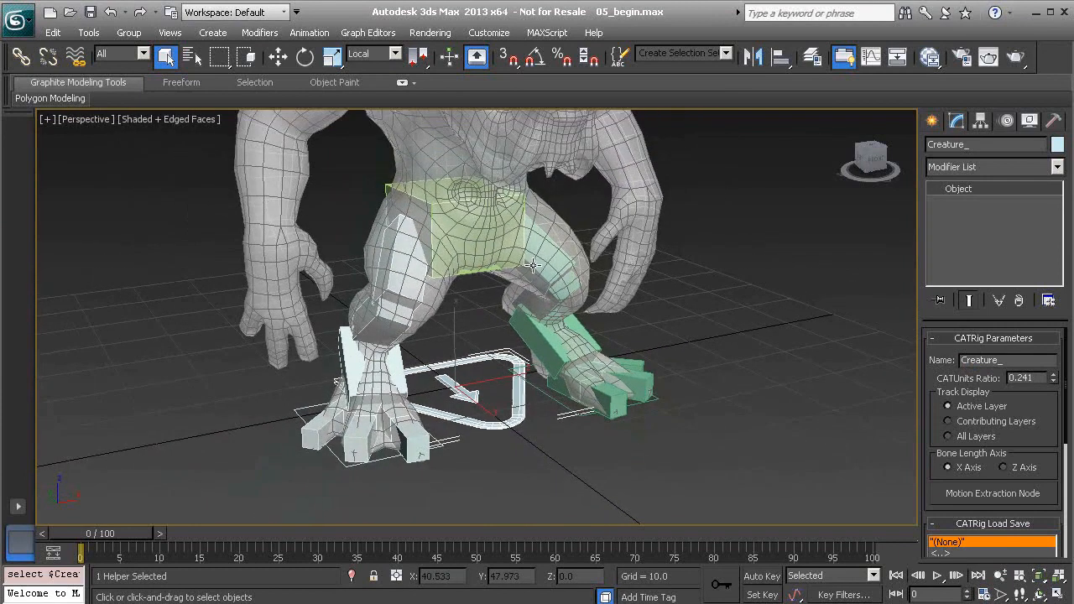
click(459, 215)
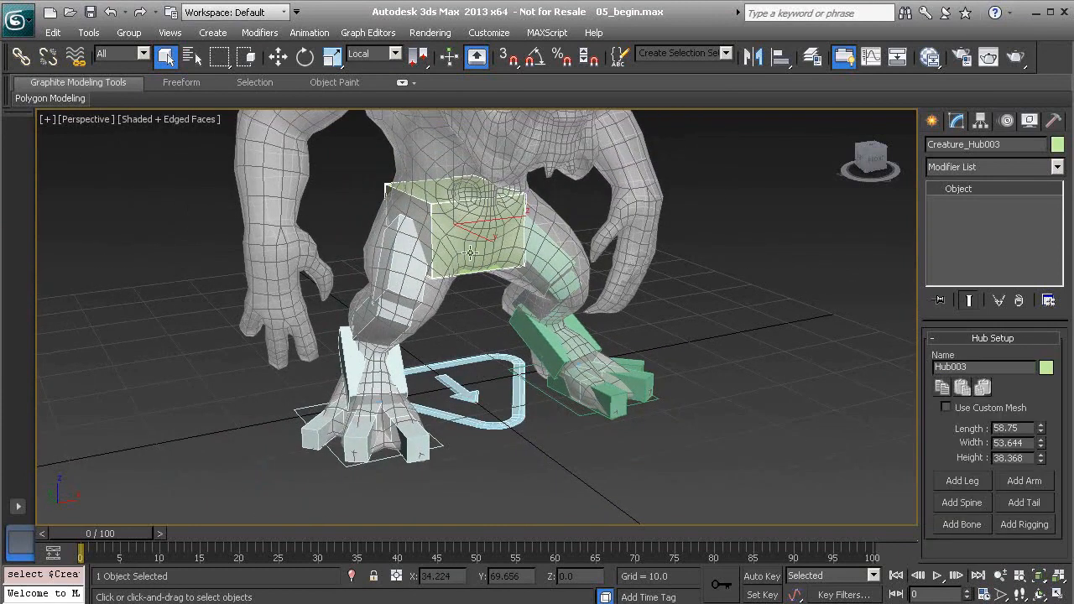
alt+middle_drag(471, 291, 610, 283)
click(609, 277)
middle_drag(611, 338, 596, 265)
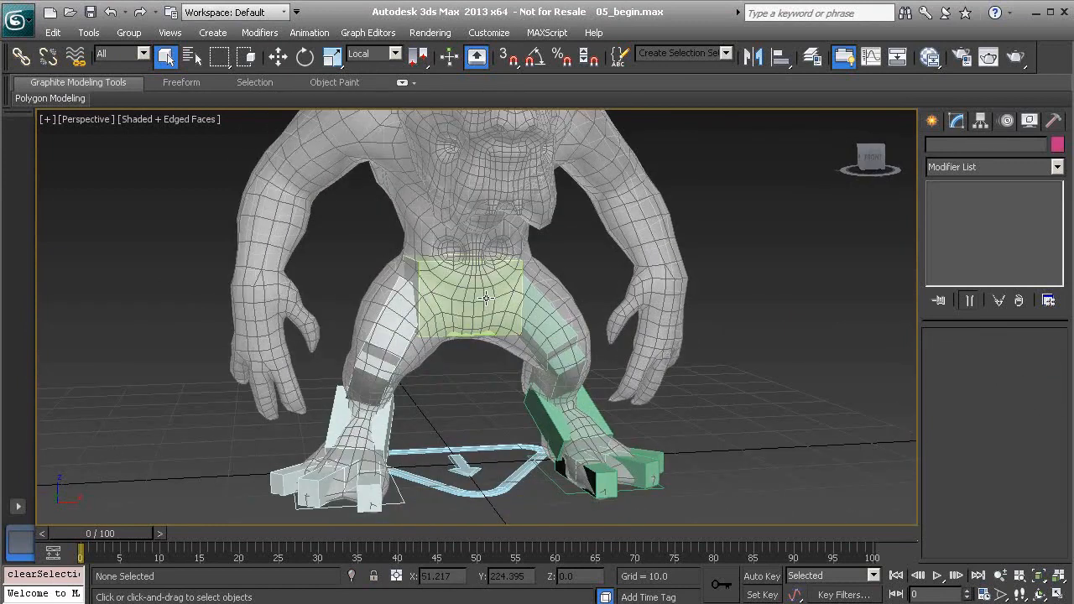
middle_drag(536, 231, 516, 298)
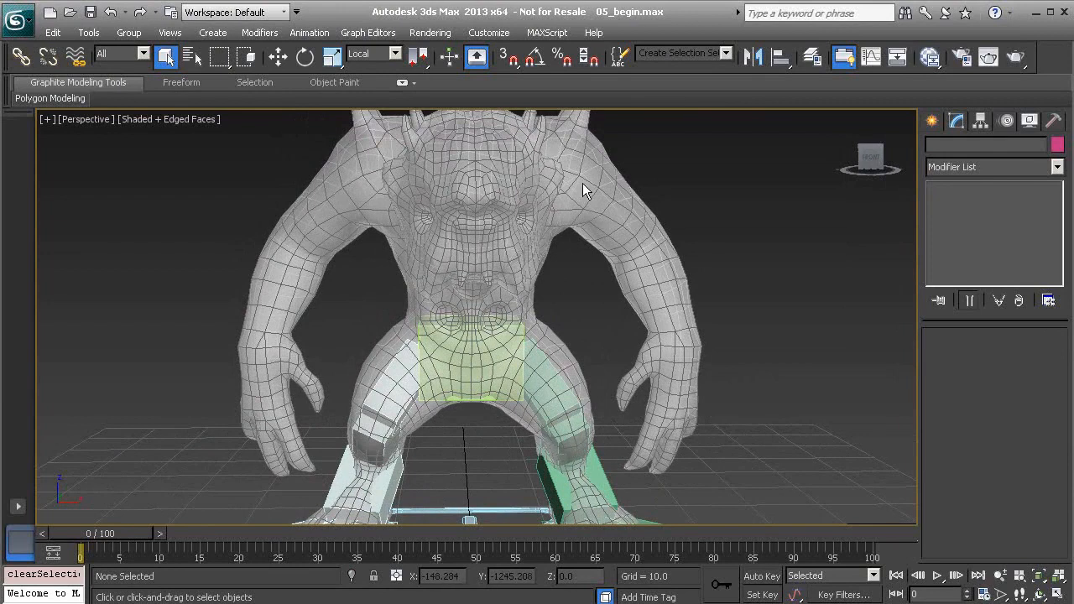
alt+middle_drag(578, 393, 574, 370)
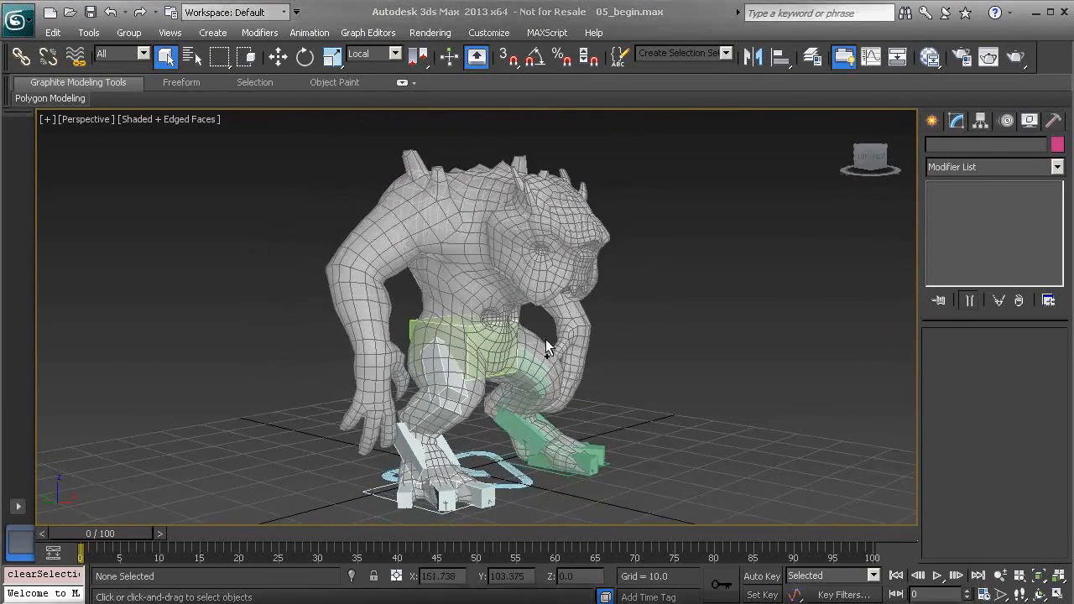